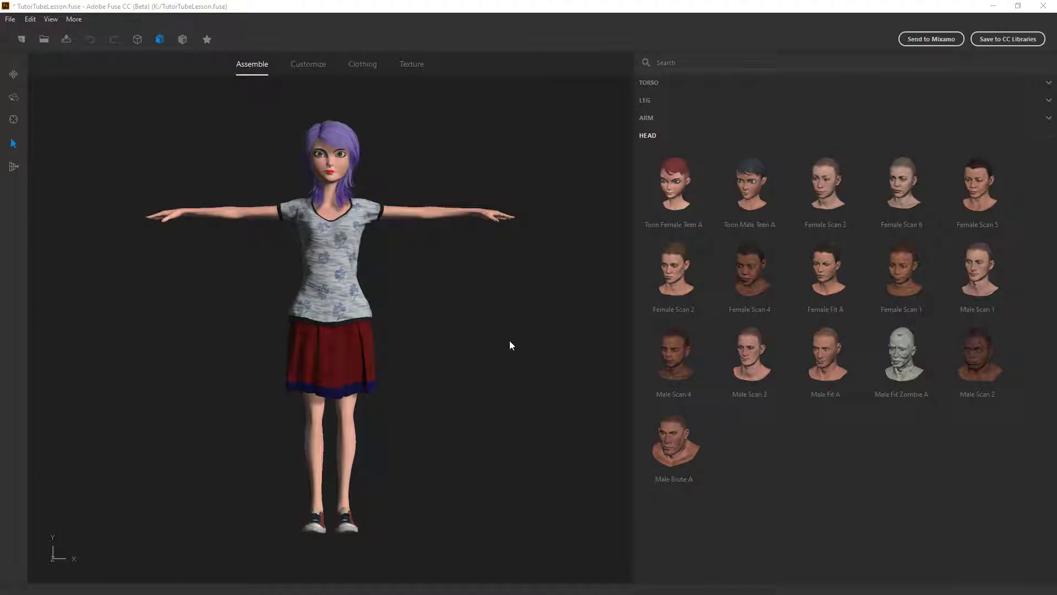
Bring up Fuse's Export Model as OBJ options dialog from the File > Export menu
click(540, 340)
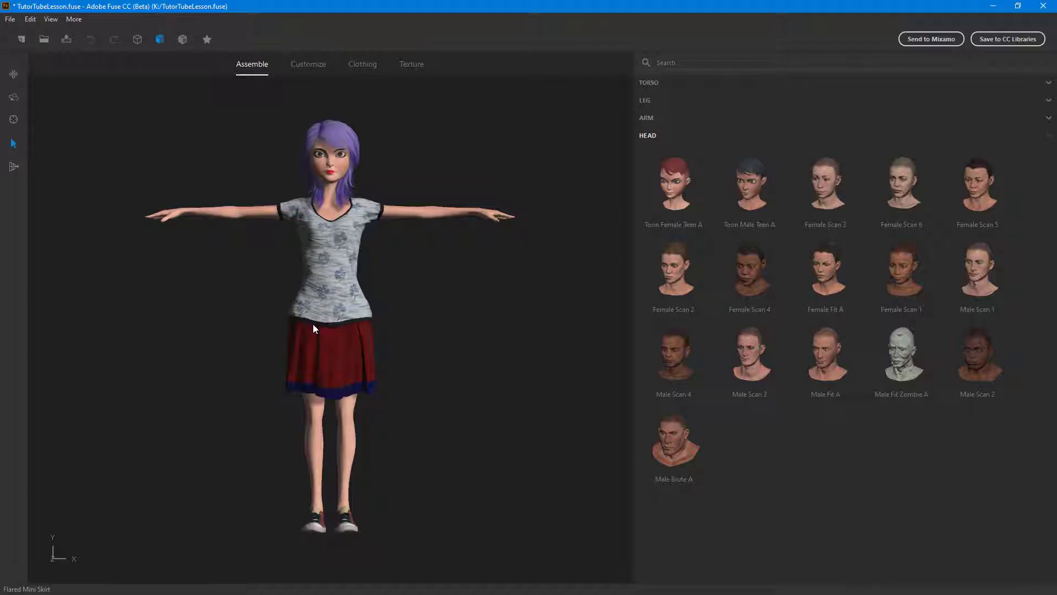
click(9, 20)
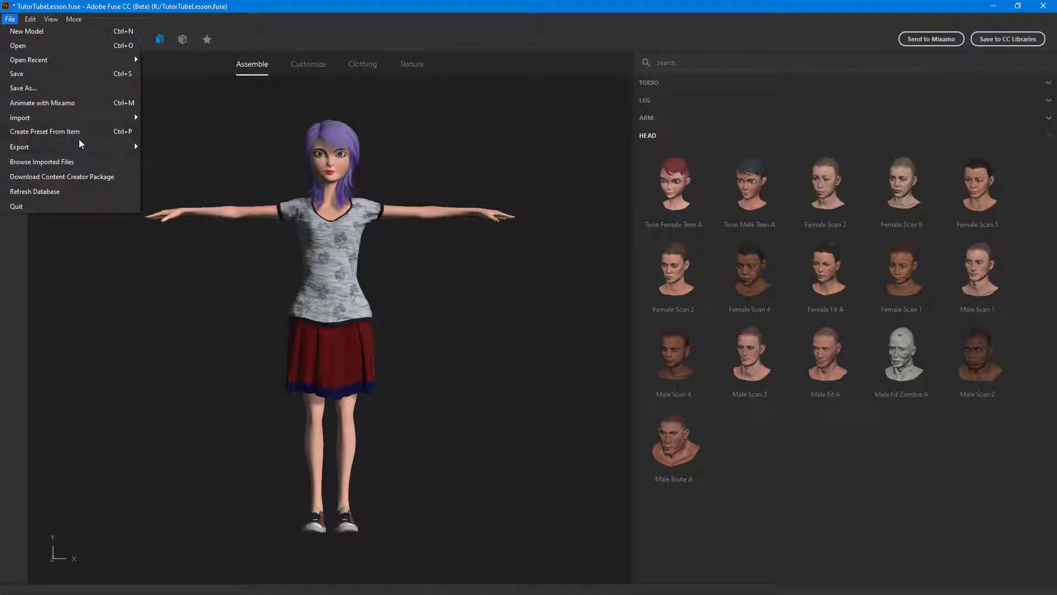
mouse_move(81, 146)
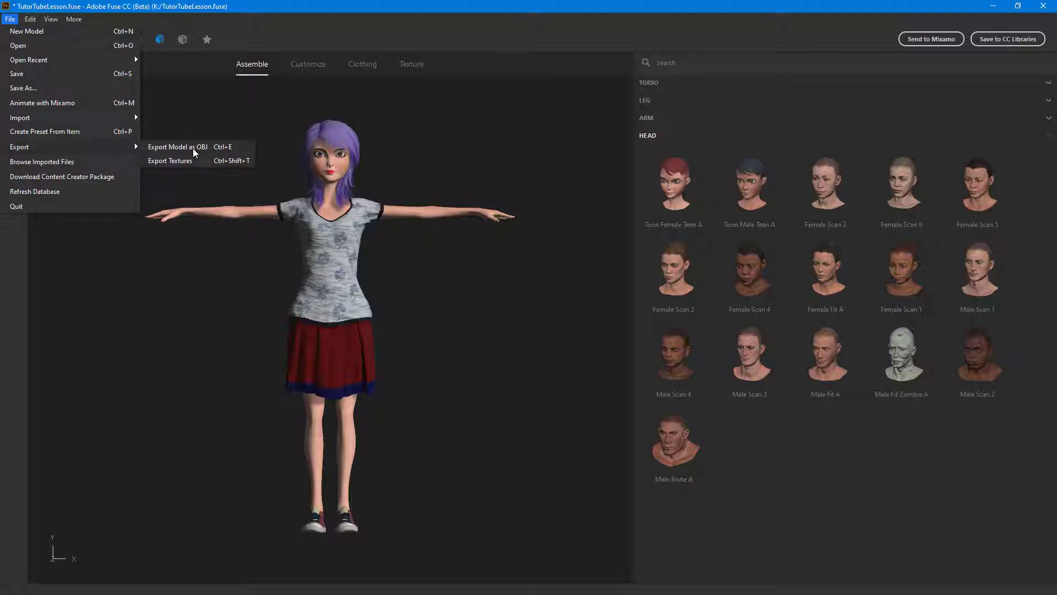
click(192, 148)
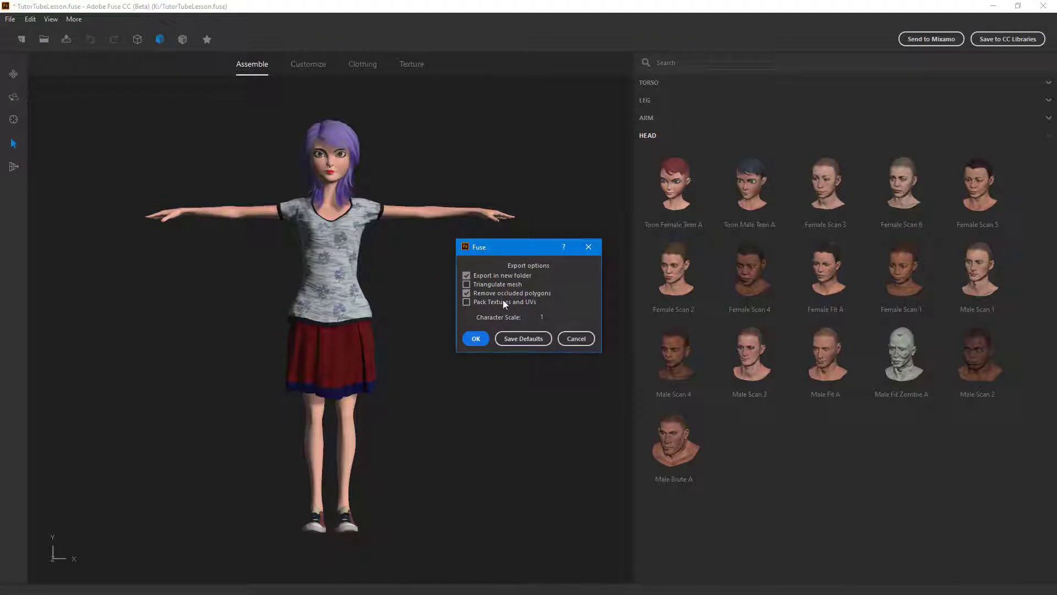
Accept the OBJ export options and create a New folder on the Desktop
click(476, 338)
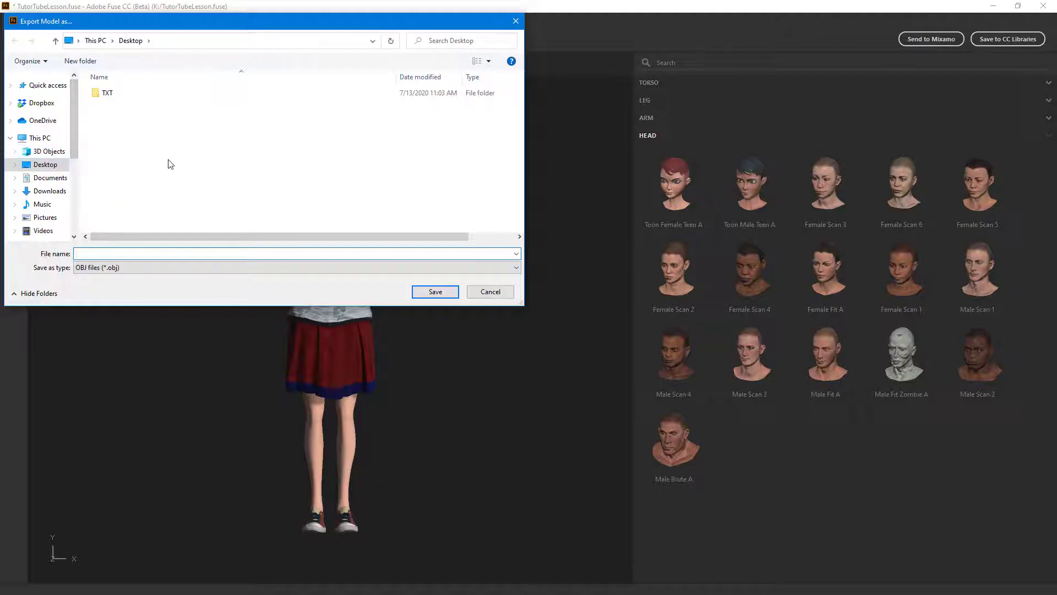
right_click(170, 164)
mouse_move(227, 281)
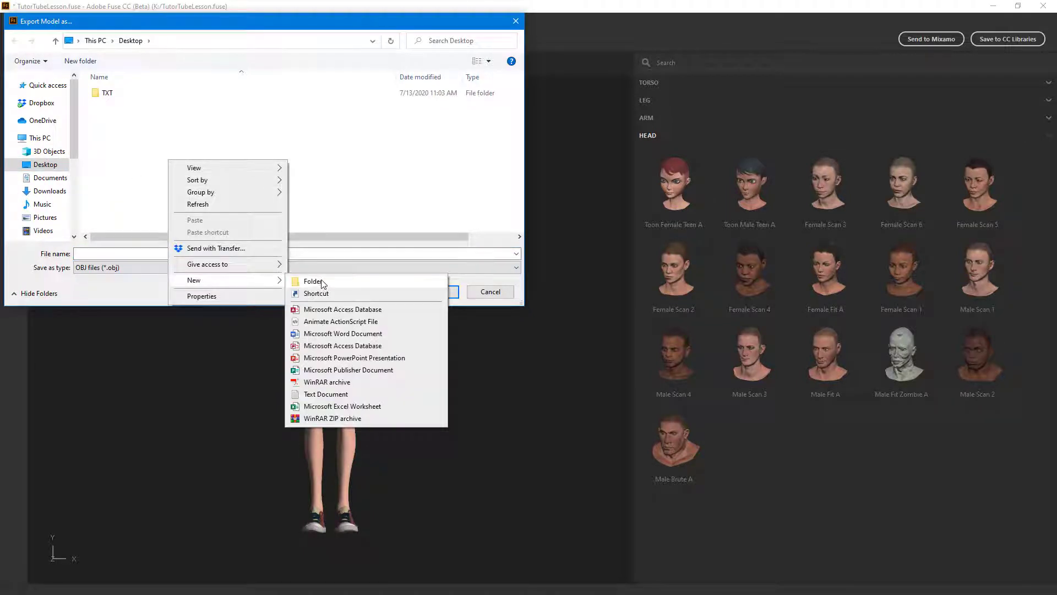
click(312, 281)
key(Return)
Save the OBJ export into the new folder and dismiss the export-finished message
double_click(110, 105)
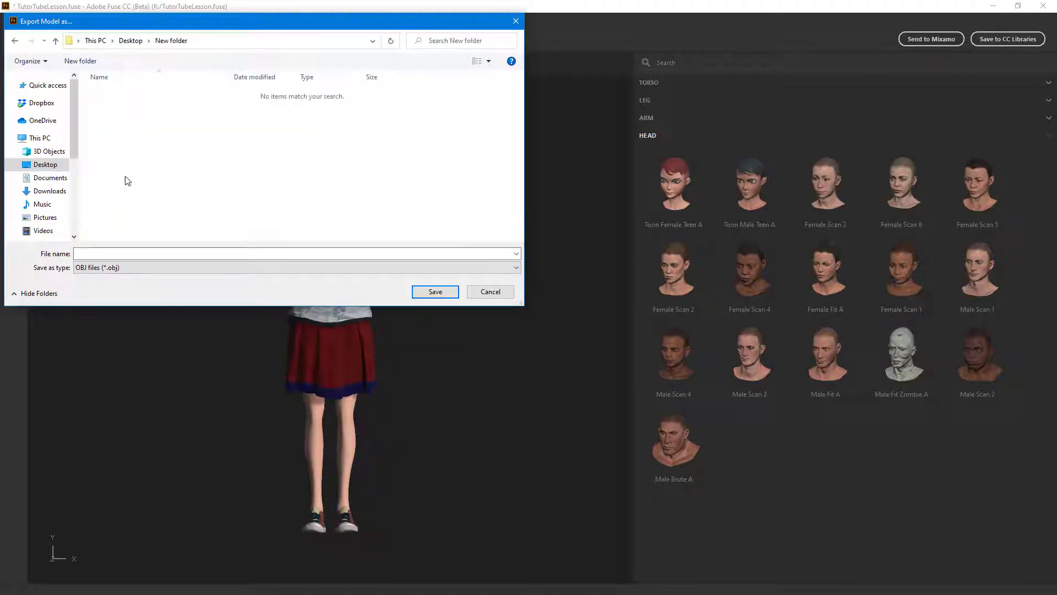
click(202, 252)
click(431, 292)
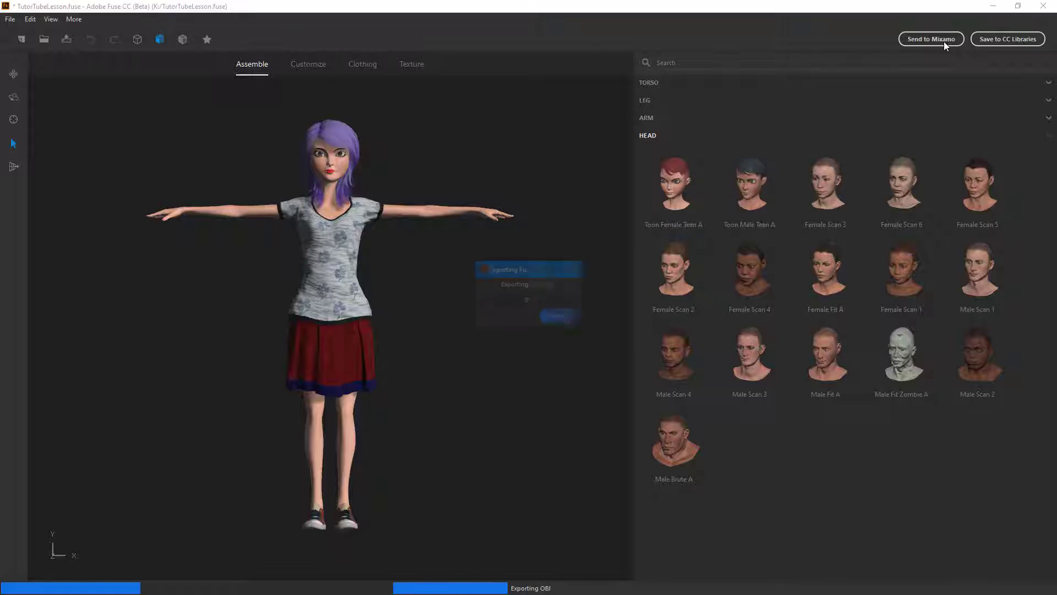
click(558, 316)
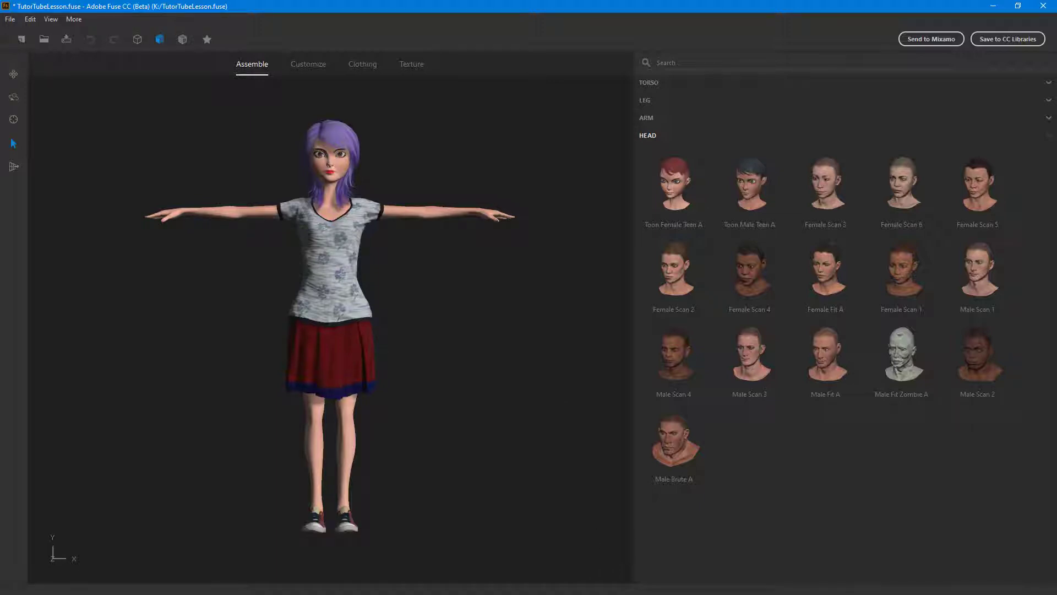
Open Desktop > New folder > testtutortube in a maximized File Explorer window
key(super+d)
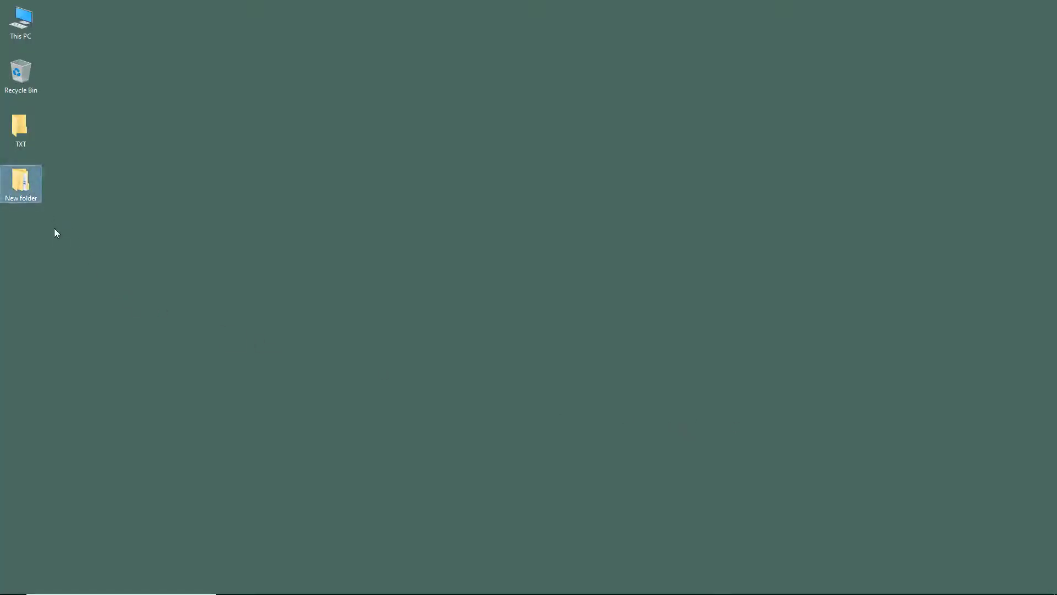
double_click(25, 174)
double_click(576, 188)
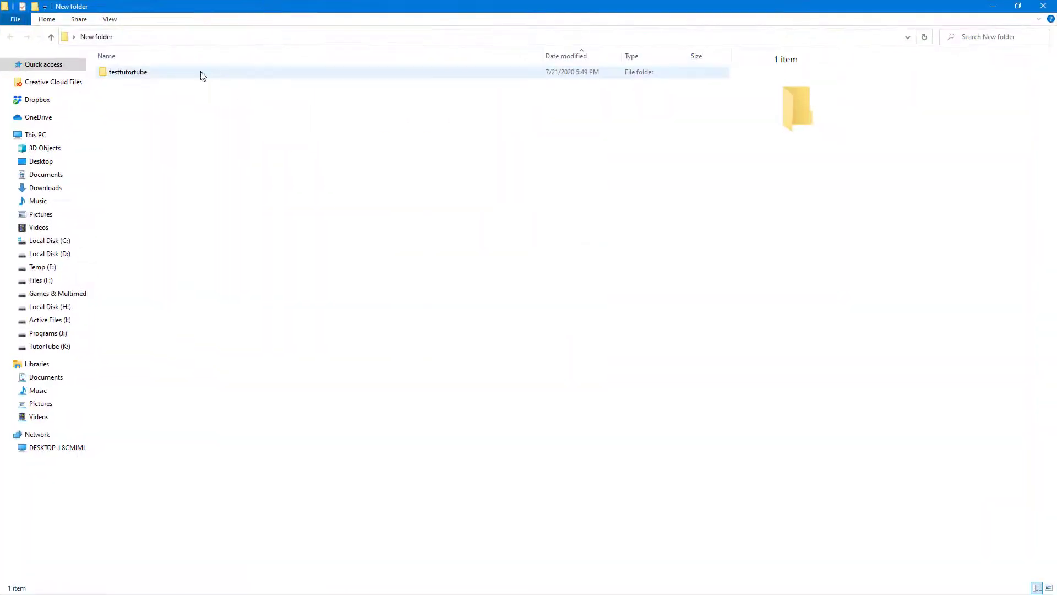
double_click(168, 81)
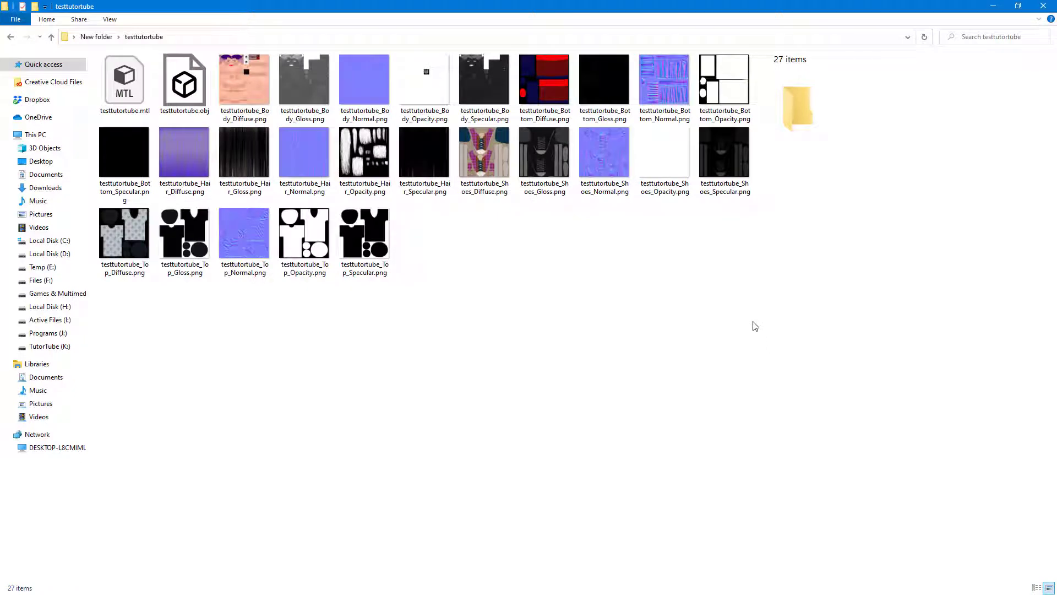
Compress all 27 exported files into testtutortube.zip using Send to > Compressed (zipped) folder
drag(726, 305, 110, 77)
right_click(118, 77)
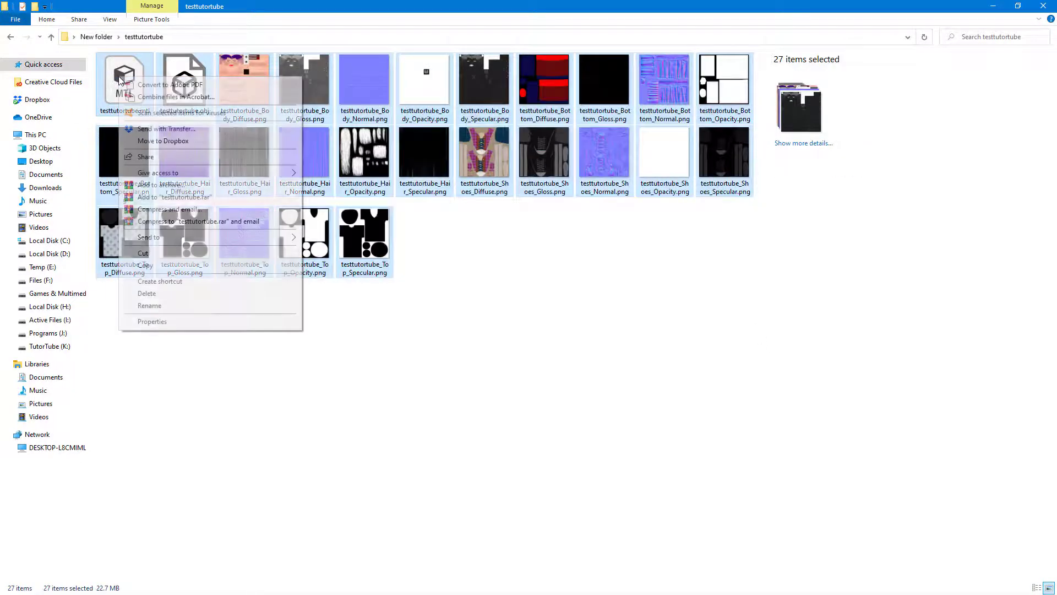
mouse_move(242, 238)
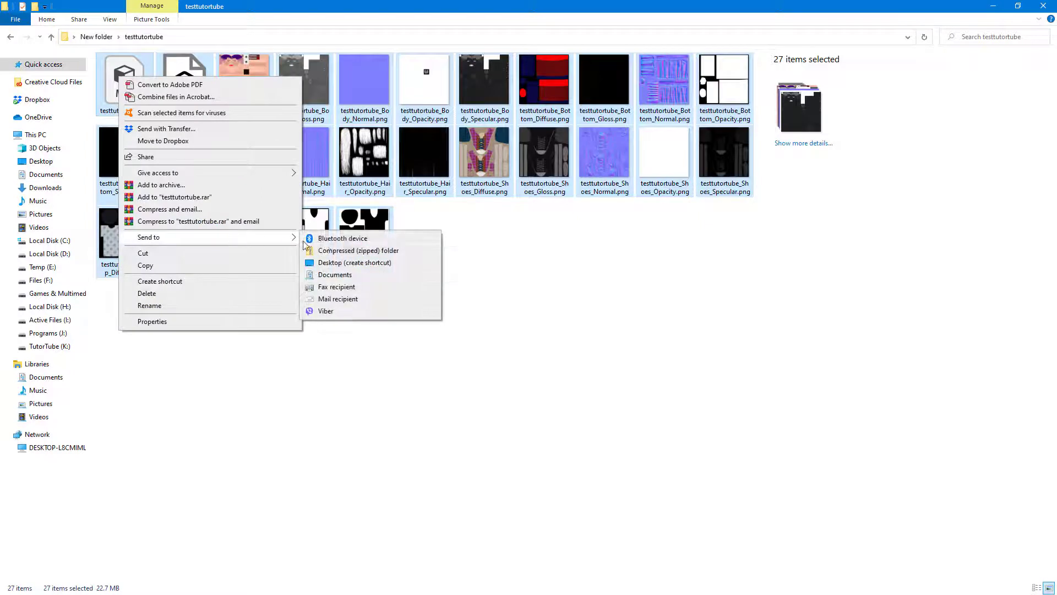
click(352, 251)
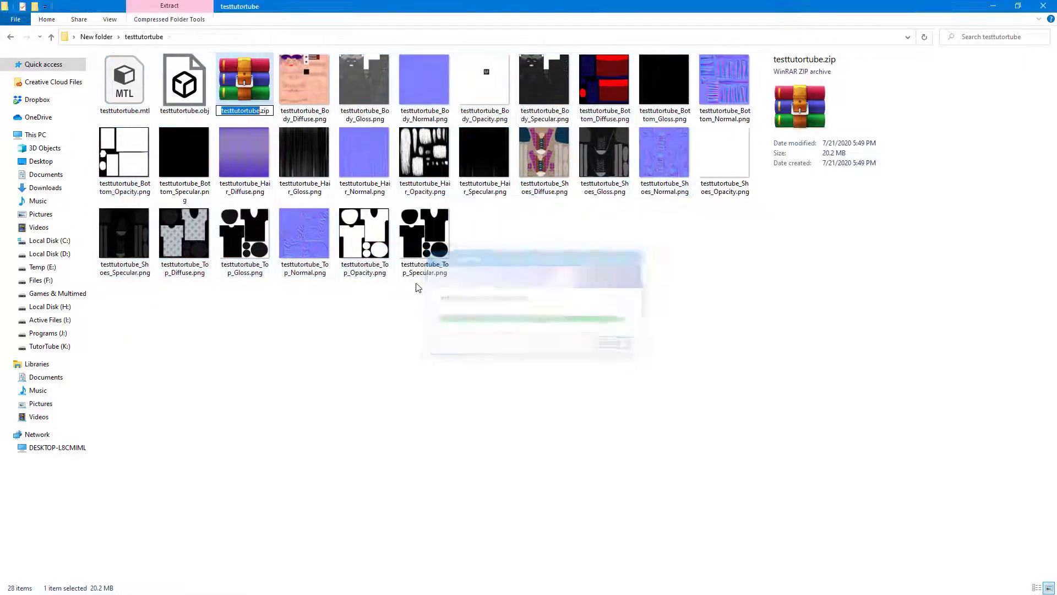
click(477, 278)
click(239, 82)
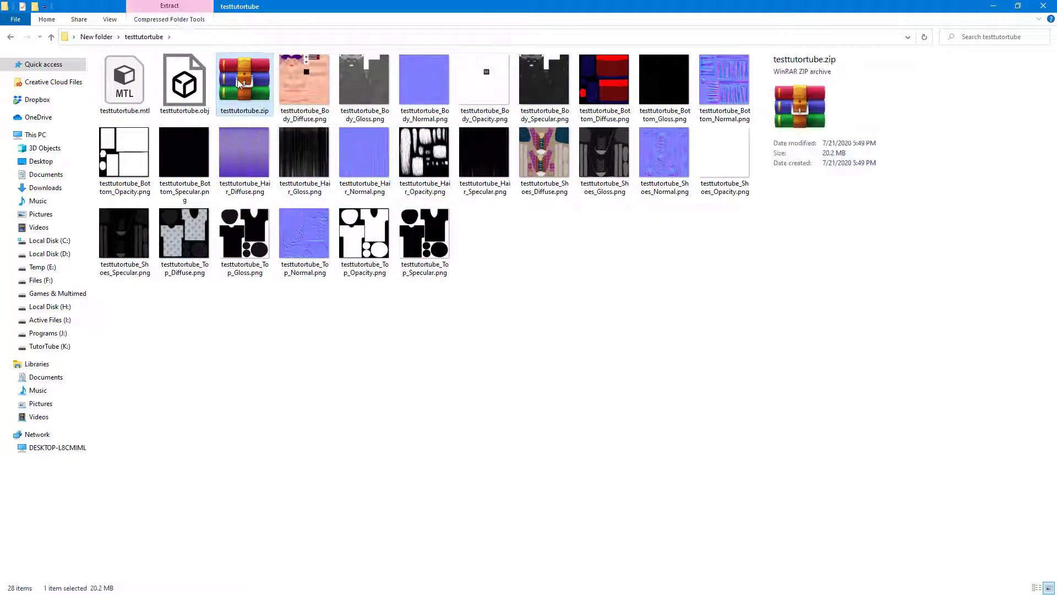
Close File Explorer and switch to the Mixamo page in the browser
click(1039, 8)
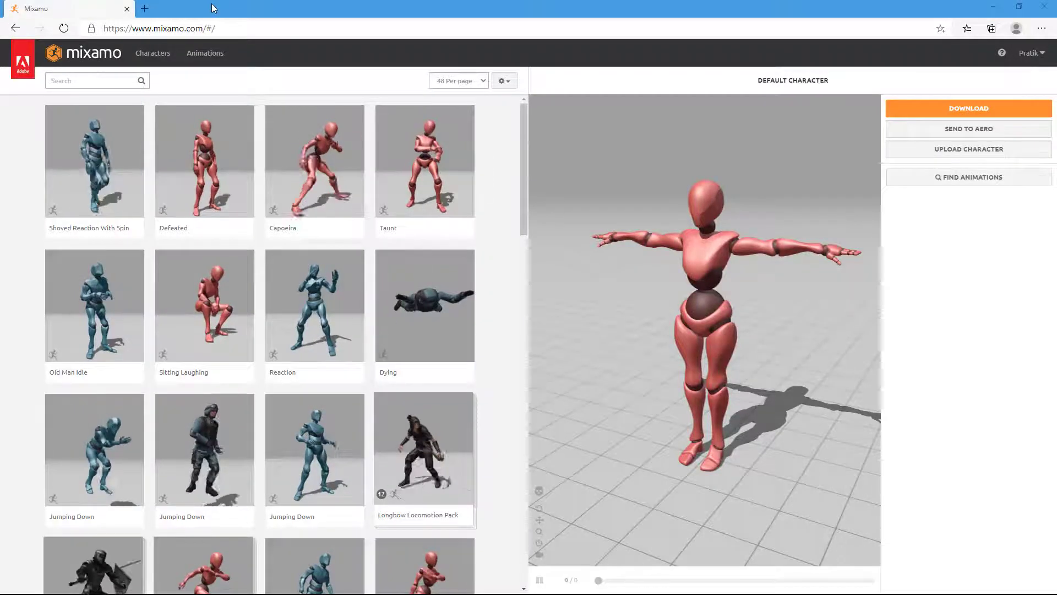
click(212, 3)
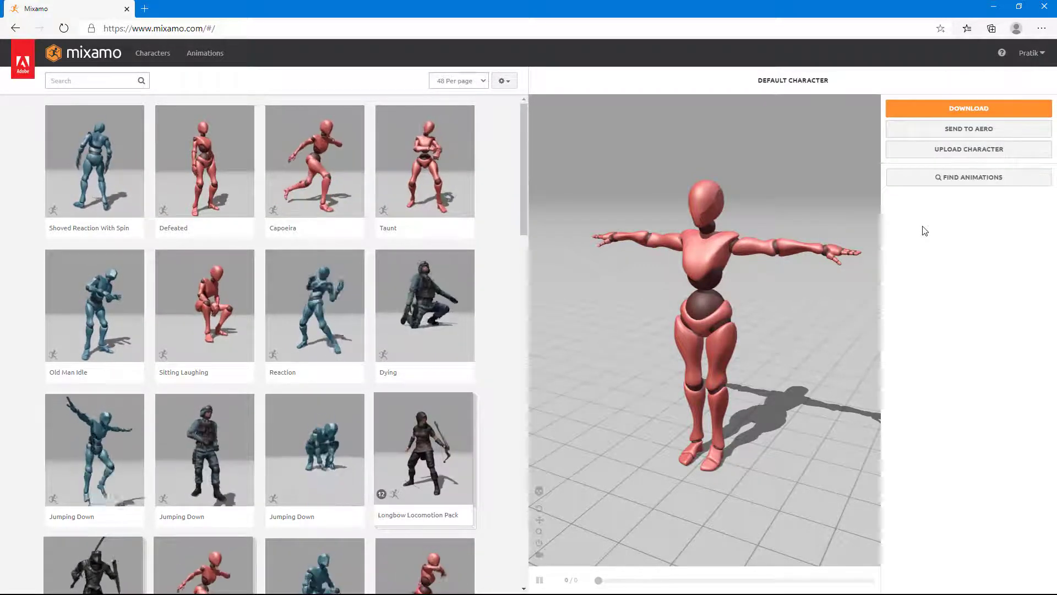
Start Upload Character and pick testtutortube.zip from Desktop > New folder > testtutortube
click(961, 156)
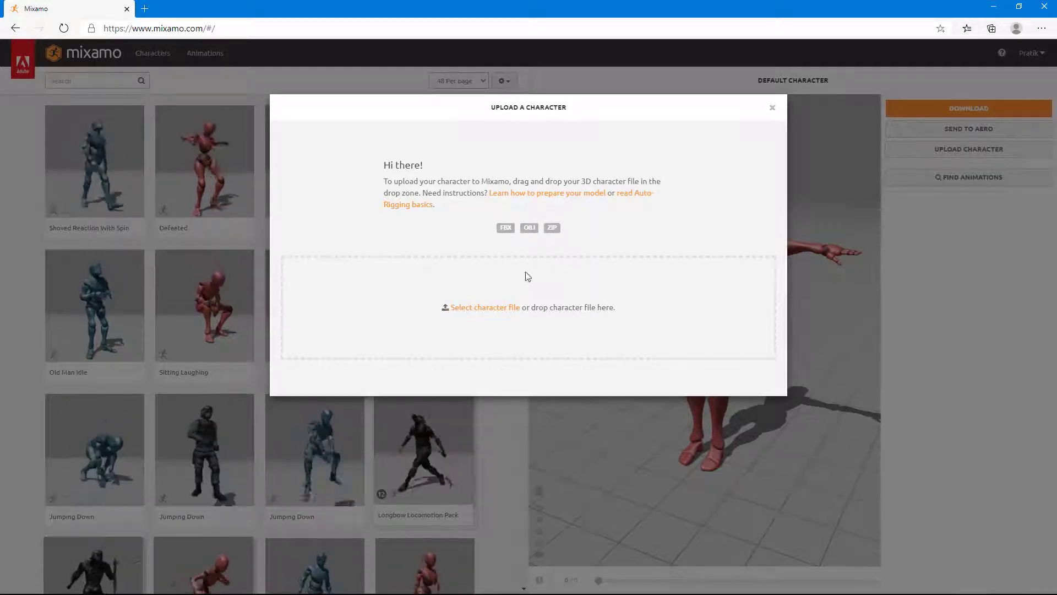
click(502, 309)
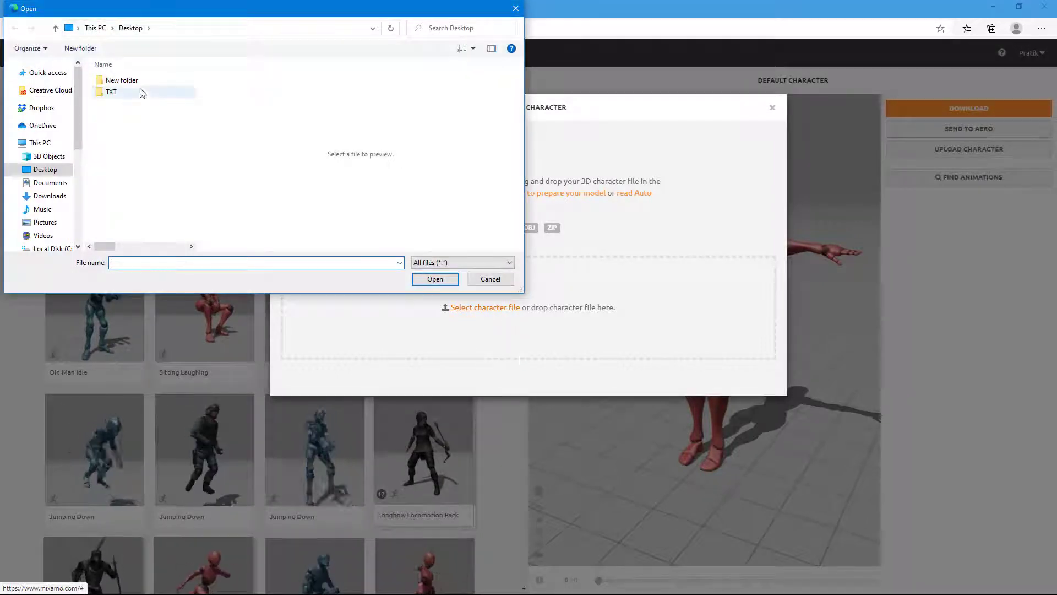
double_click(141, 83)
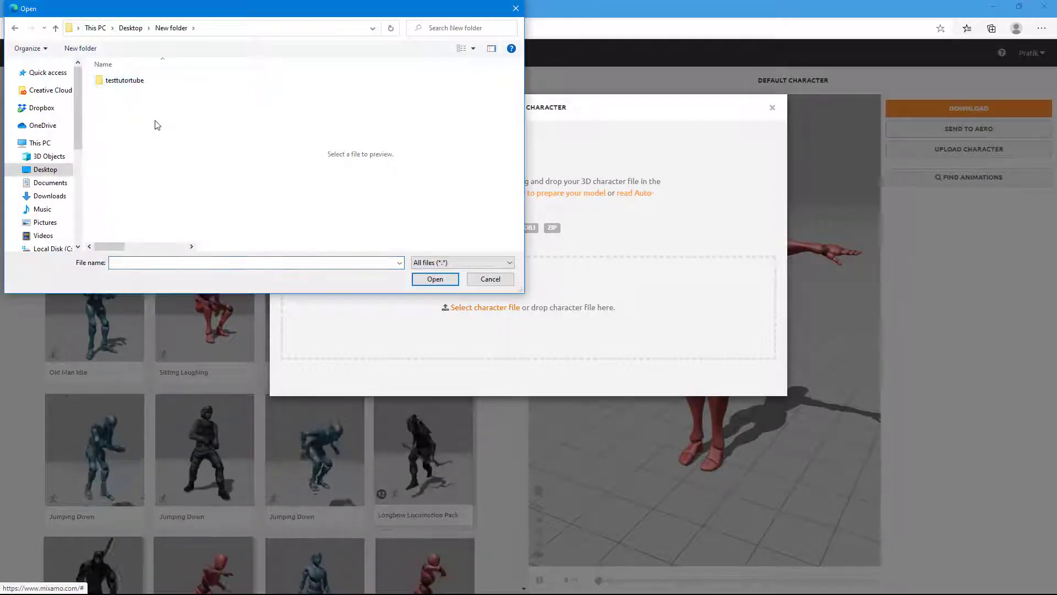
double_click(128, 82)
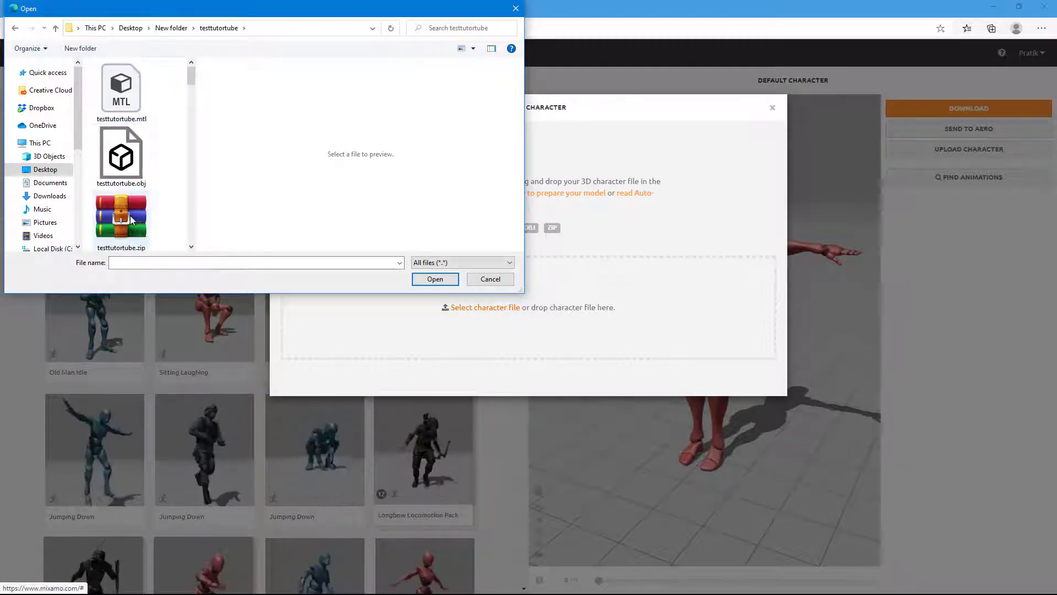
click(130, 216)
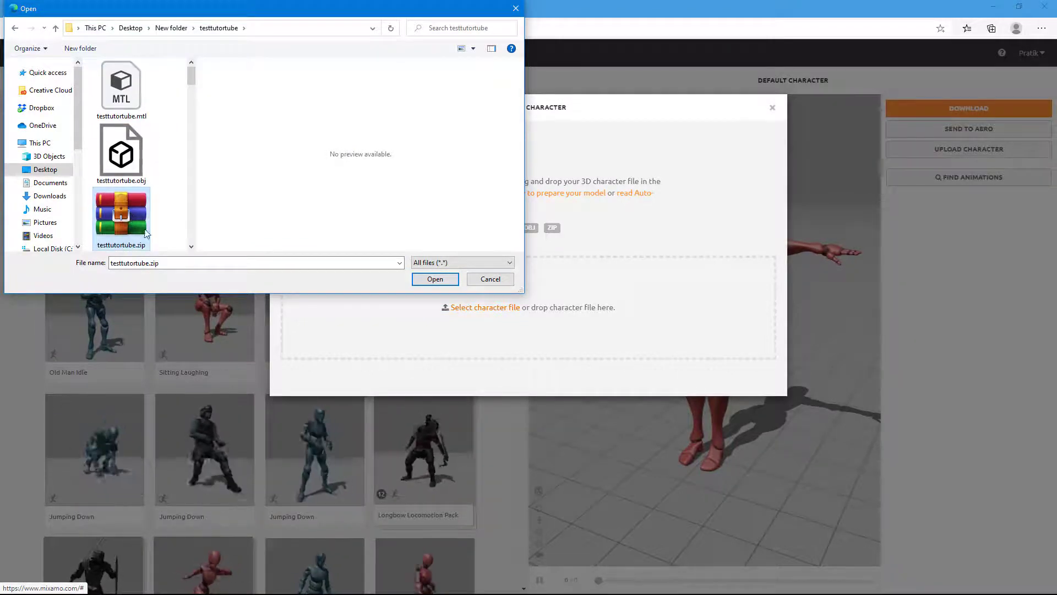
Upload testtutortube.zip and wait for the Auto-Rigger Orient step to show the character
click(435, 279)
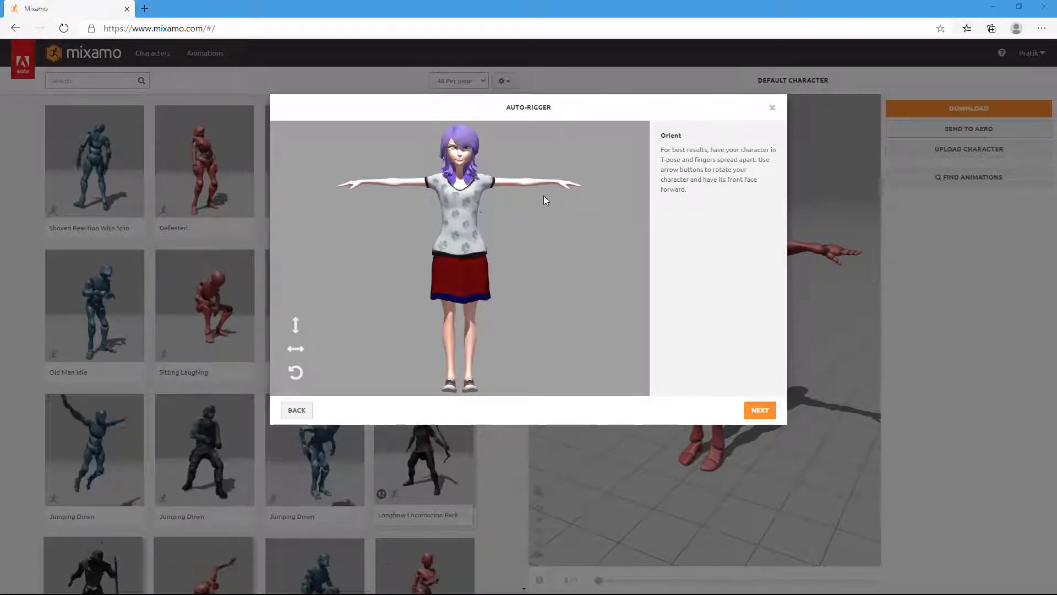
Cycle the Z, vertical and X rotation buttons, returning the character to its front-facing T-pose
click(296, 373)
click(297, 373)
click(296, 373)
click(296, 372)
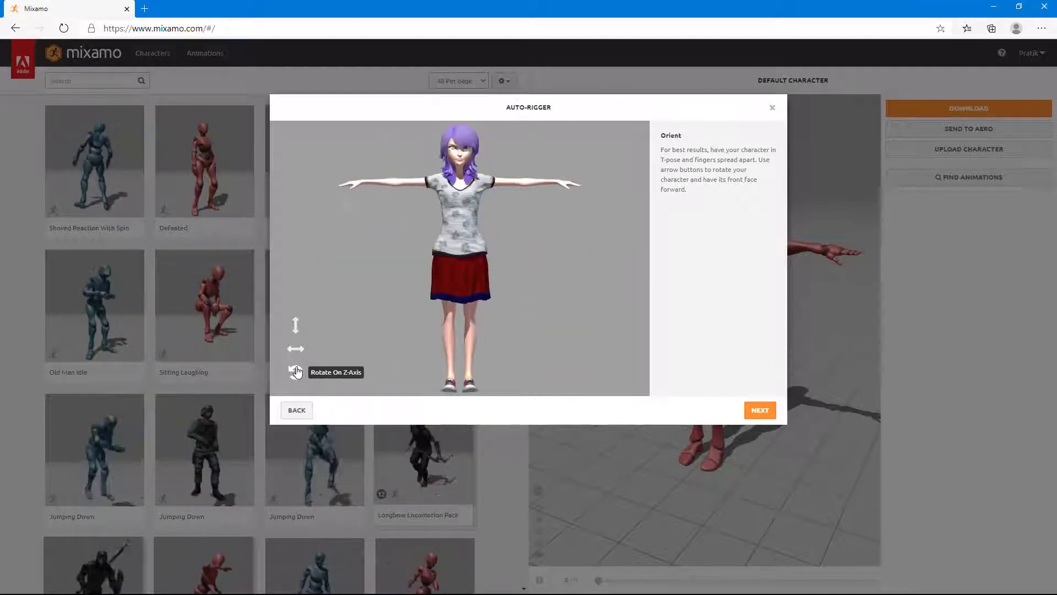
click(296, 351)
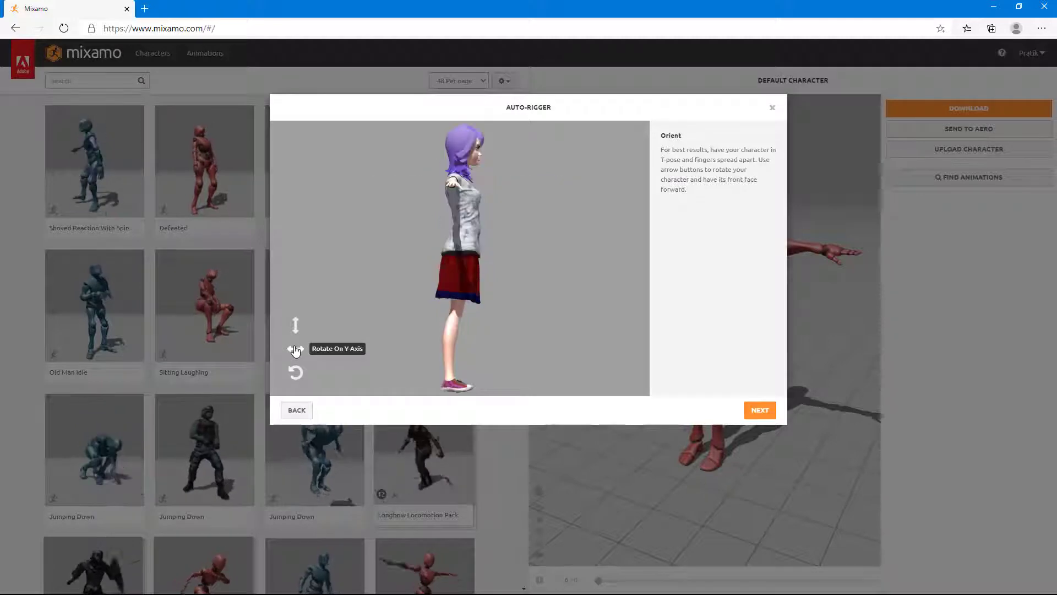
click(296, 350)
click(296, 350)
click(296, 351)
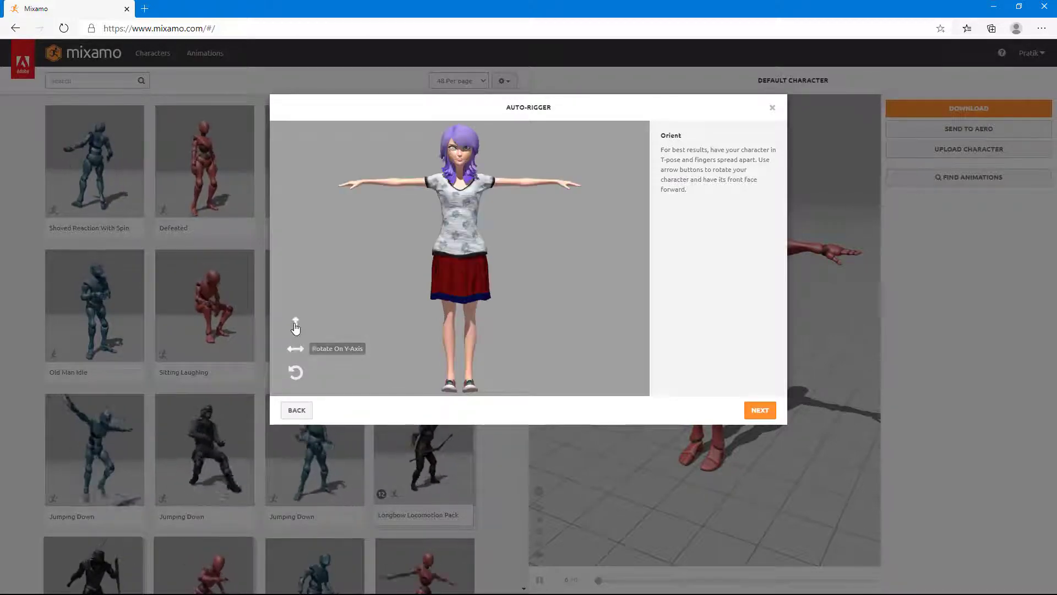
click(295, 326)
click(296, 326)
click(296, 326)
click(295, 326)
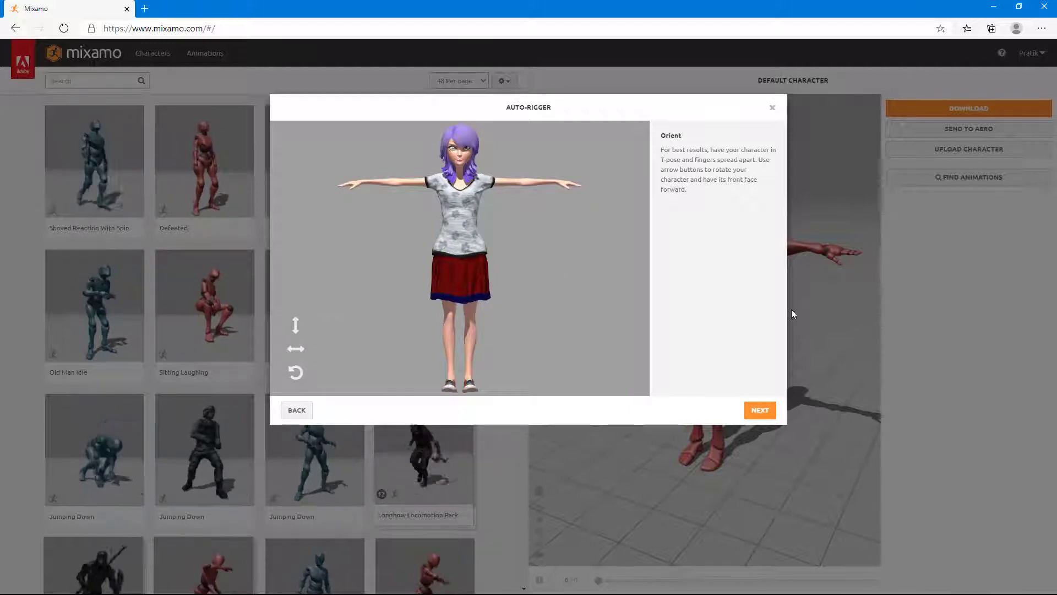
Advance to Place markers, put the CHIN marker on the chin and drop the WRISTS markers
click(760, 410)
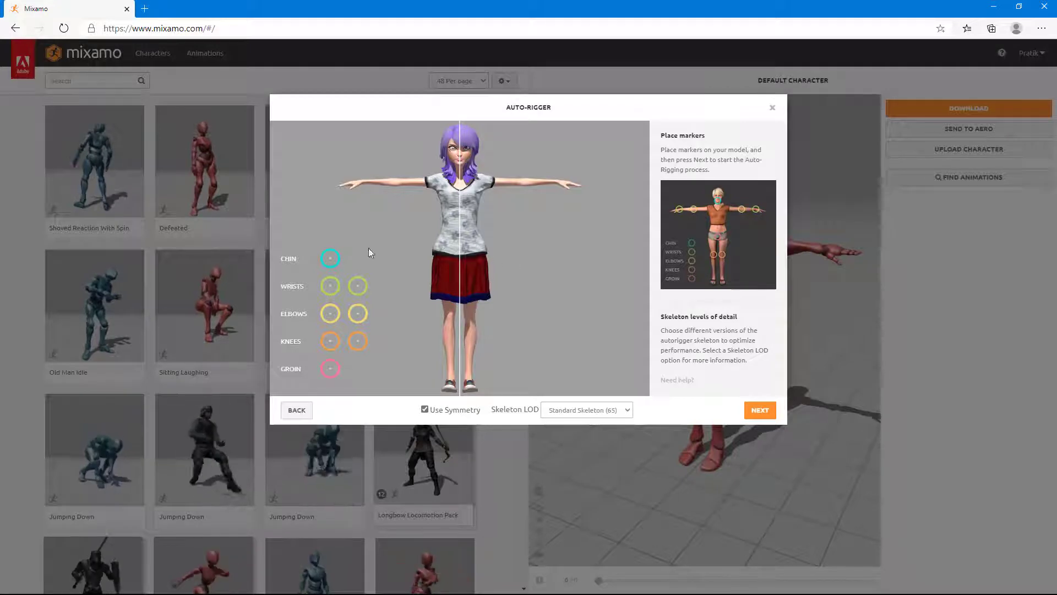
drag(331, 258, 433, 160)
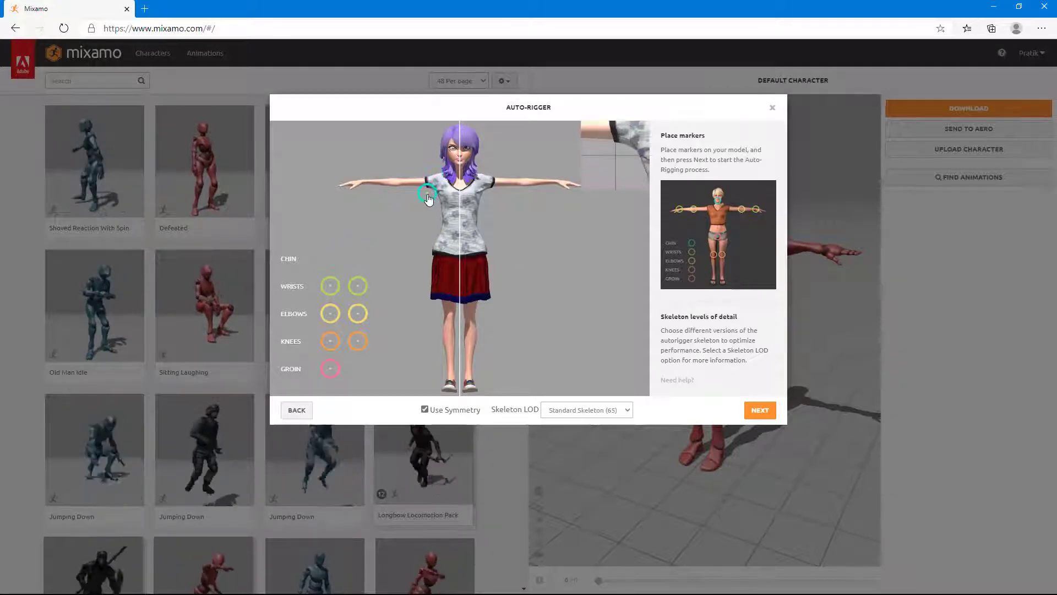
mouse_move(436, 194)
mouse_down()
mouse_move(459, 151)
mouse_move(457, 176)
mouse_move(394, 224)
mouse_move(460, 165)
mouse_move(615, 162)
mouse_move(464, 169)
mouse_up()
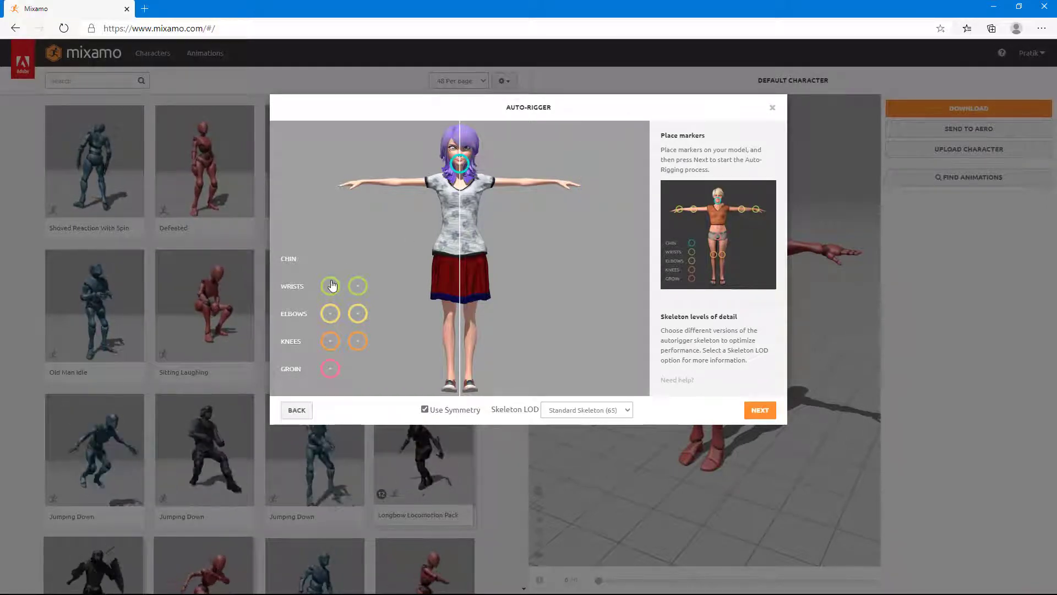
mouse_move(331, 294)
mouse_down()
mouse_move(342, 263)
mouse_move(369, 260)
mouse_move(369, 271)
mouse_move(362, 226)
mouse_move(379, 217)
mouse_move(393, 227)
mouse_up()
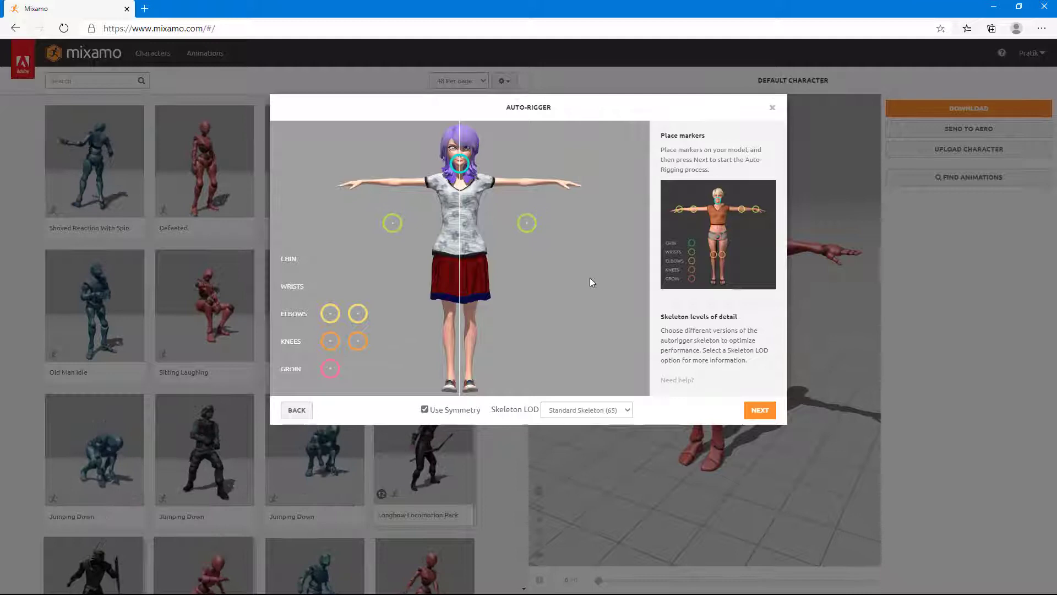
Try 3 Chain Fingers and 2 Chain Fingers Skeleton LOD, then settle on Standard Skeleton (65)
click(586, 413)
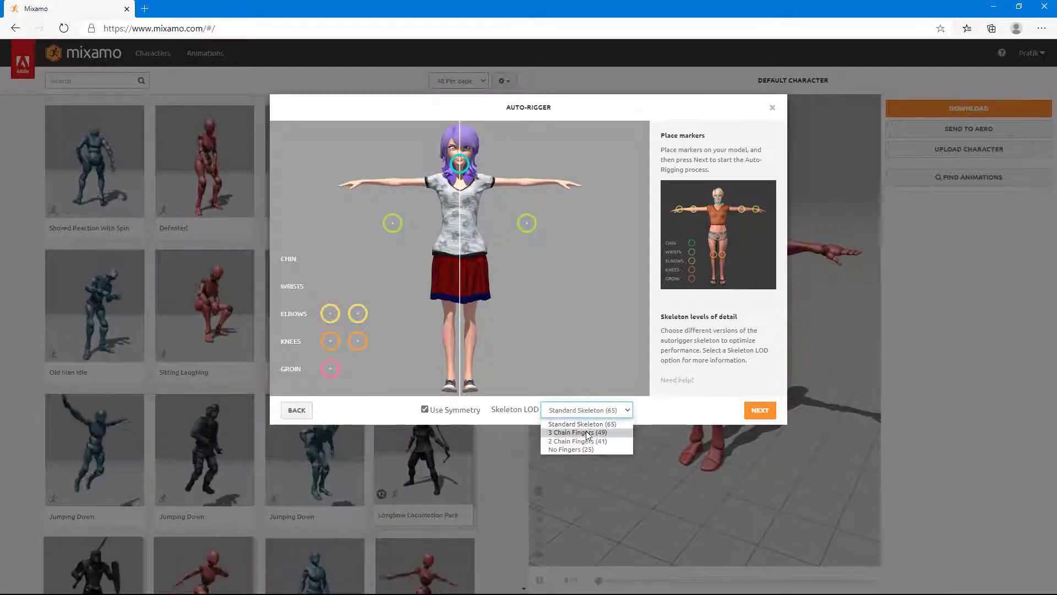
click(589, 433)
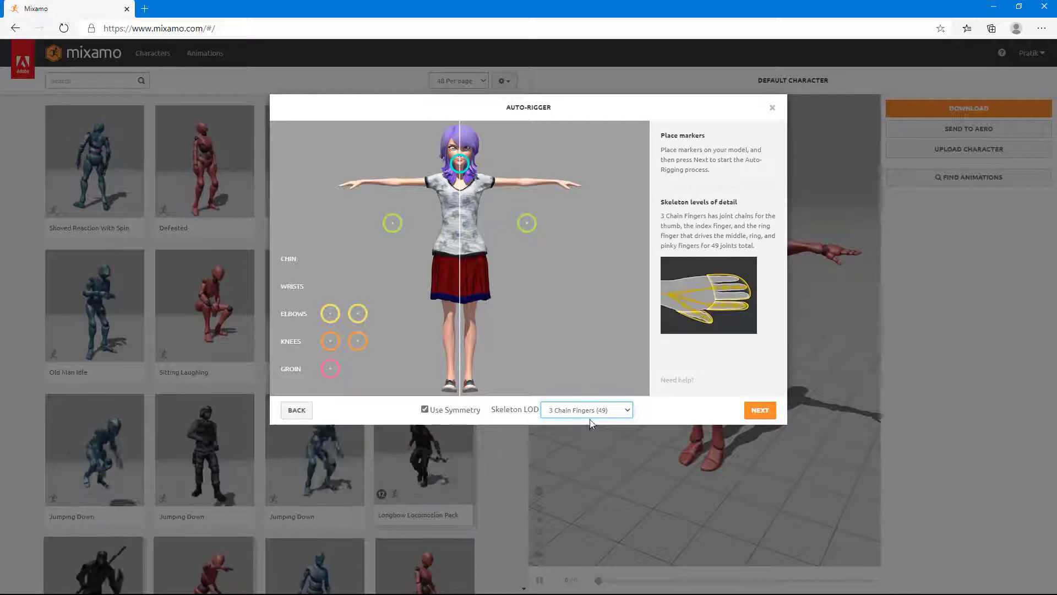
click(592, 414)
click(589, 441)
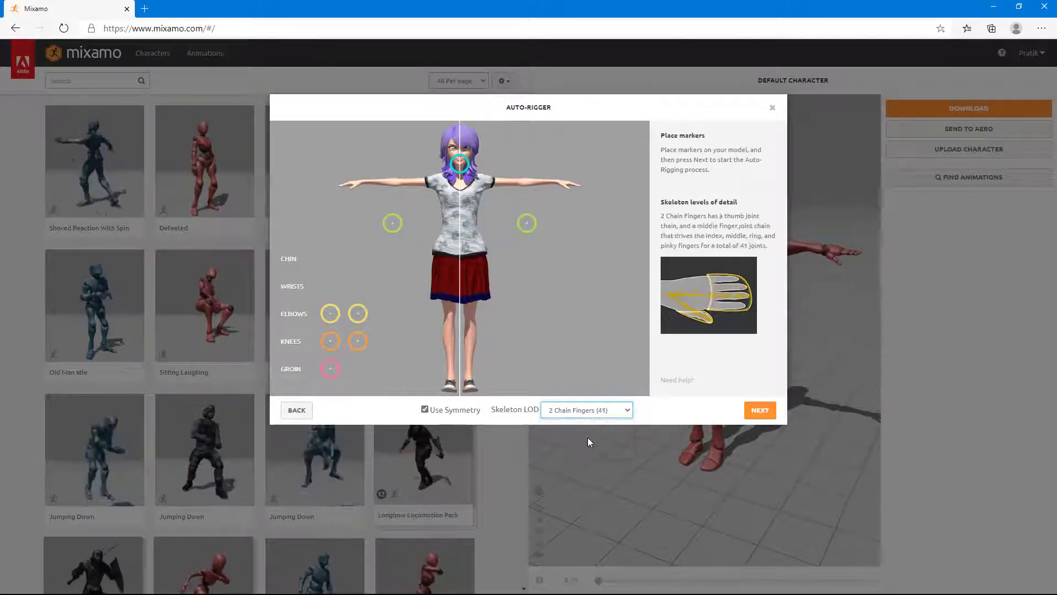
click(591, 415)
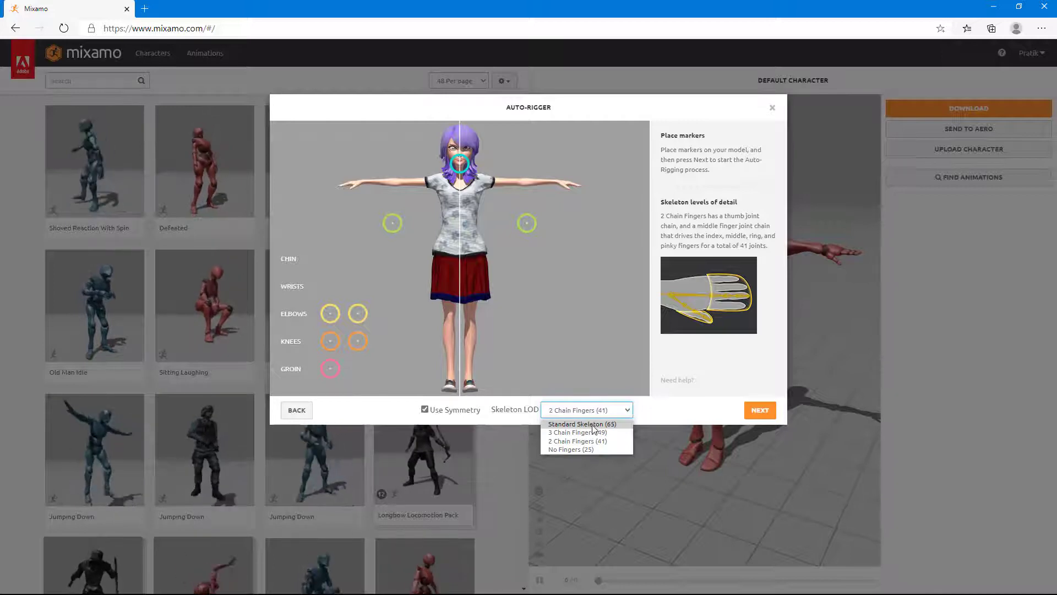
click(593, 425)
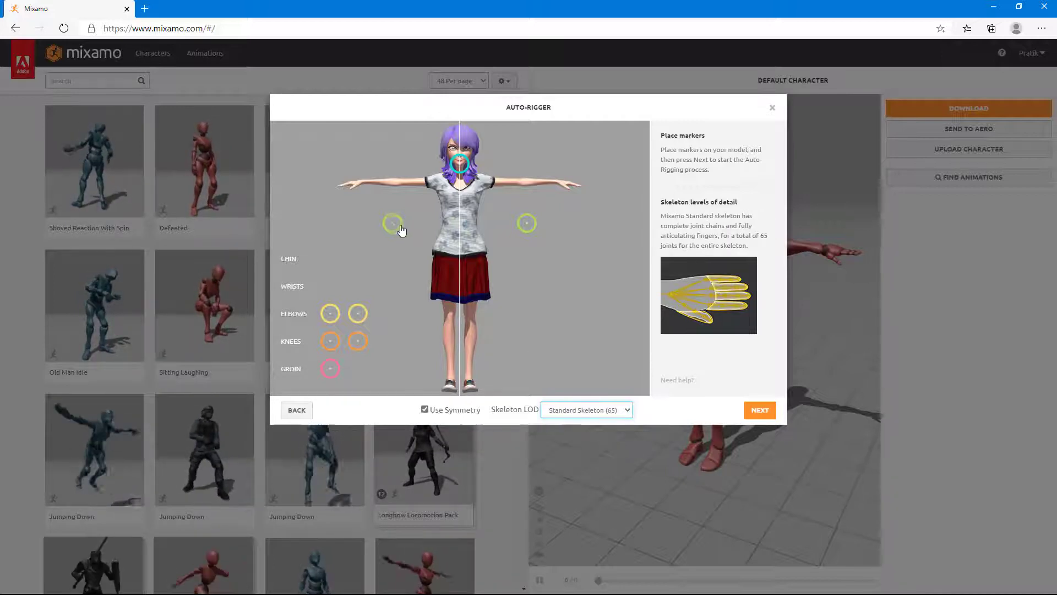
Move the wrist markers onto the wrists, then place ELBOWS, KNEES, and GROIN at the waist
drag(392, 222, 404, 233)
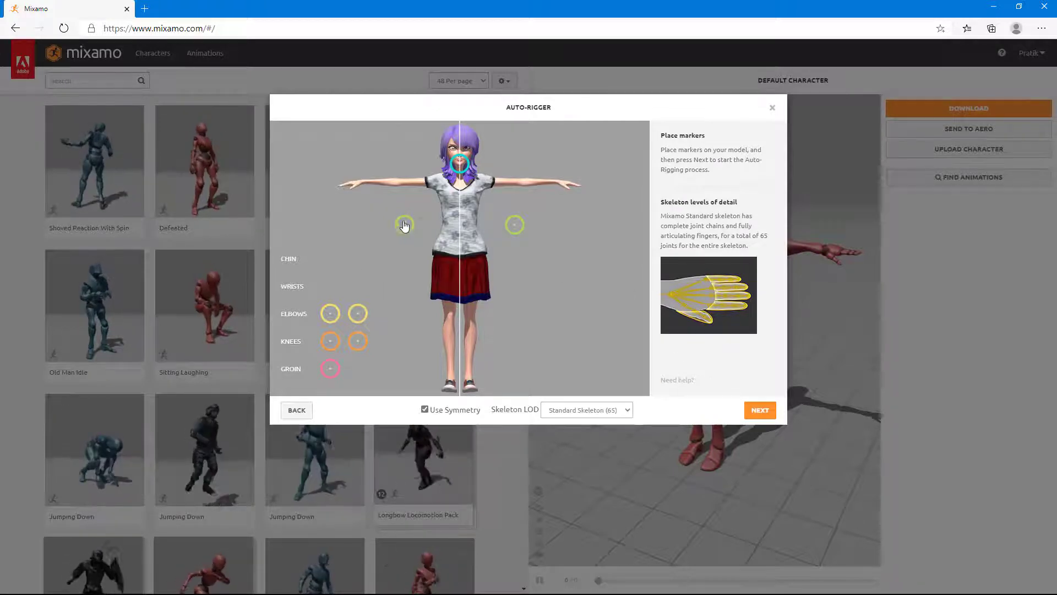
mouse_move(404, 225)
mouse_down()
mouse_move(395, 233)
mouse_move(363, 184)
mouse_up()
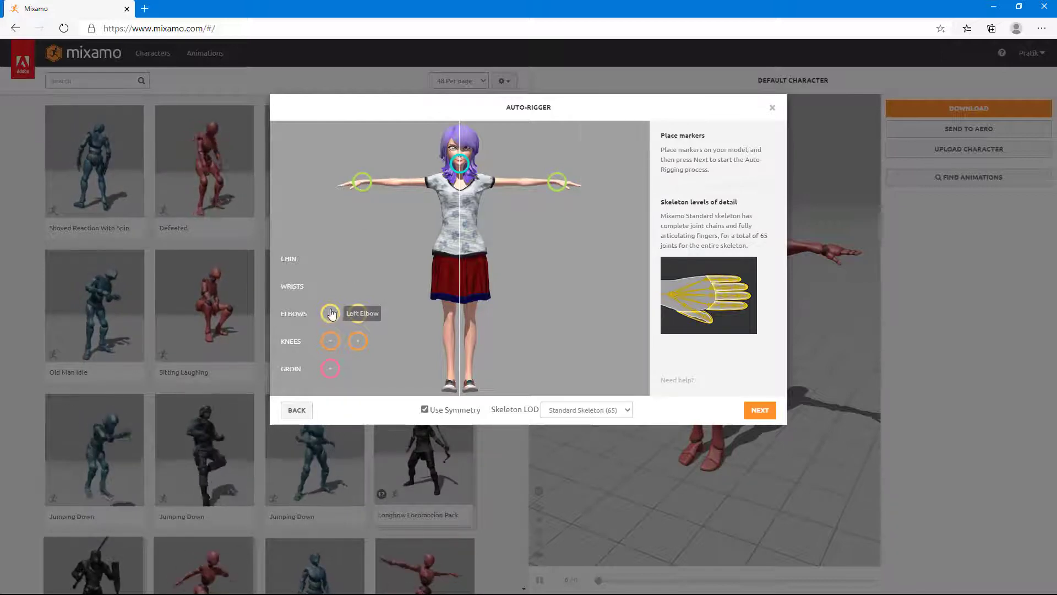
mouse_move(331, 316)
mouse_down()
mouse_move(355, 237)
mouse_move(396, 185)
mouse_up()
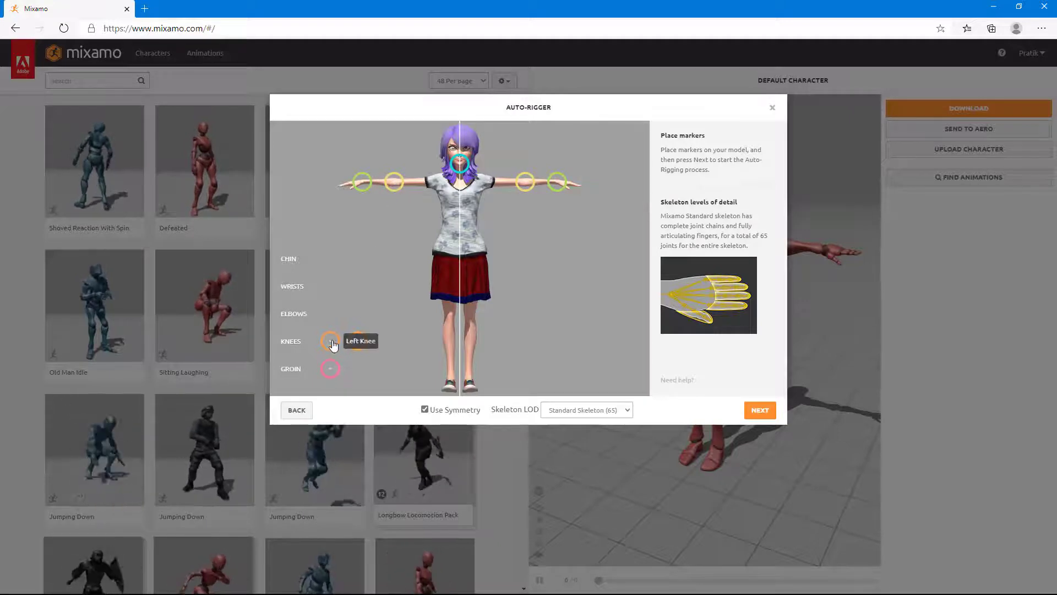
mouse_move(333, 345)
mouse_down()
mouse_move(428, 329)
mouse_move(449, 340)
mouse_up()
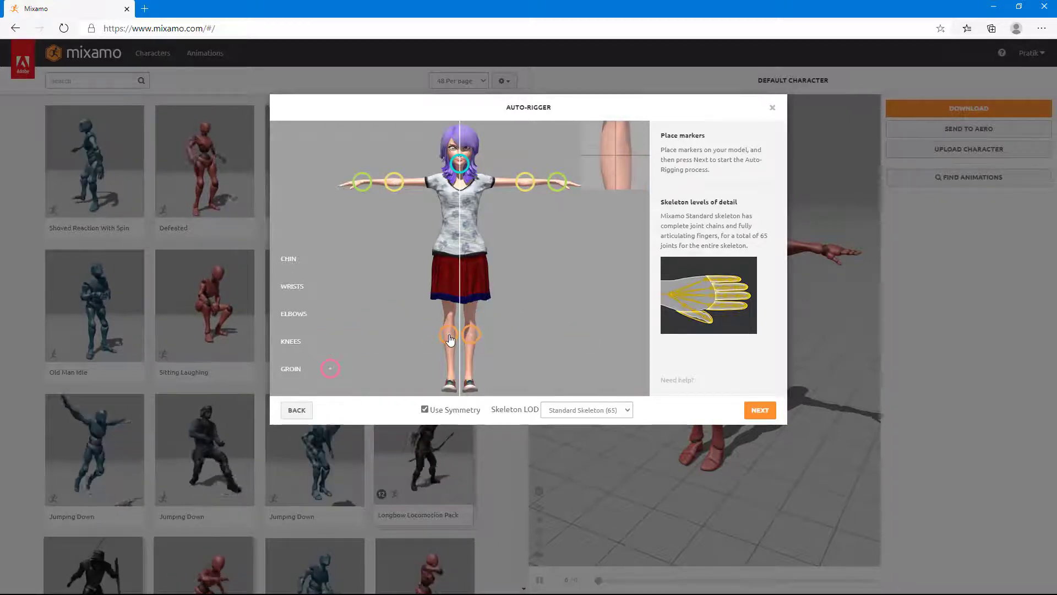
mouse_move(335, 372)
mouse_down()
mouse_move(352, 365)
mouse_move(451, 388)
mouse_up()
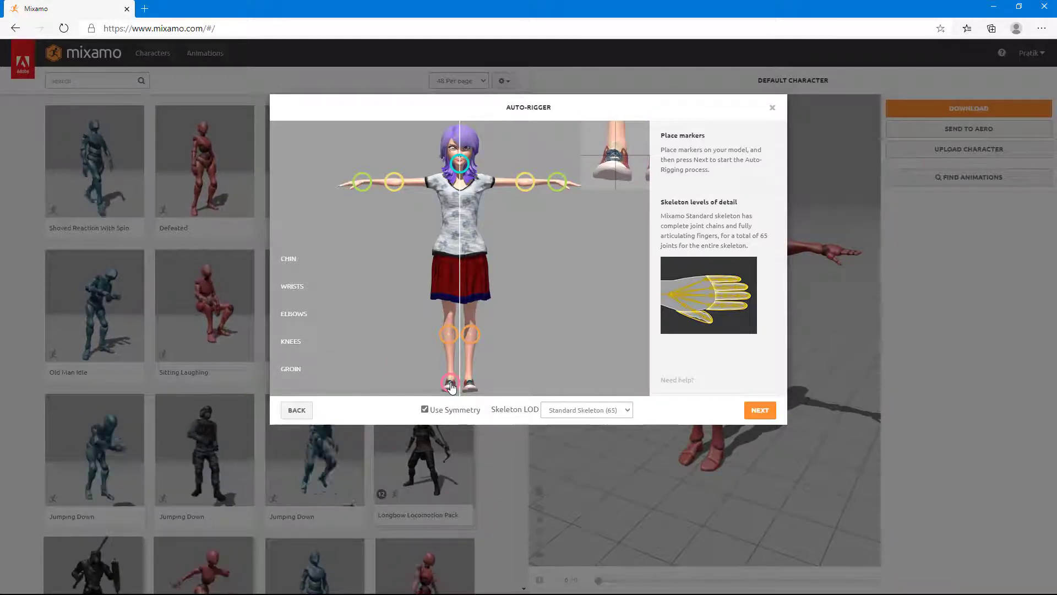
drag(456, 390, 462, 253)
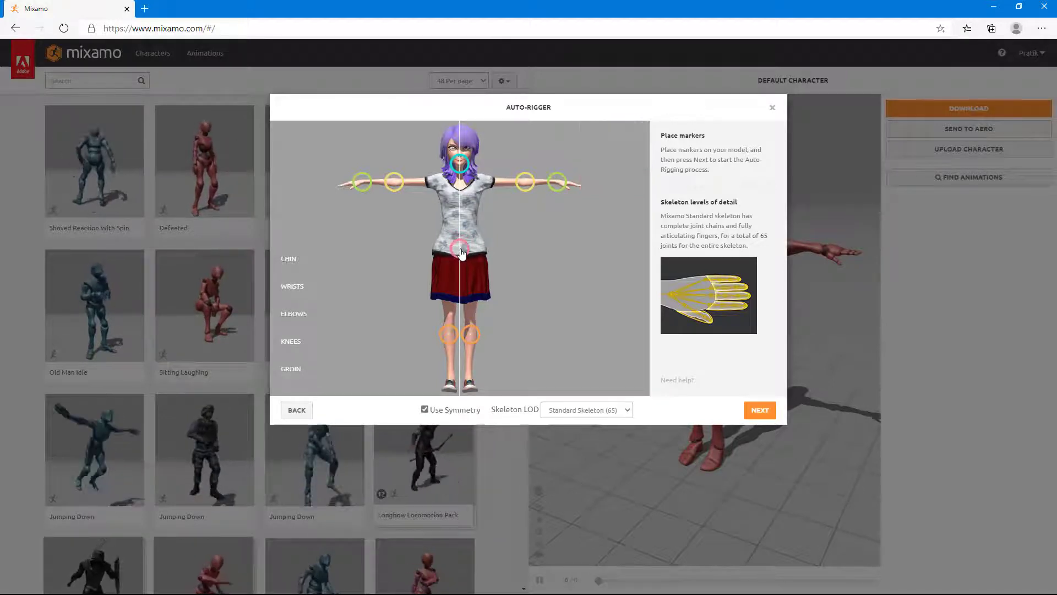
Proceed with NEXT to auto-rig the character and wait for the Review step
click(760, 410)
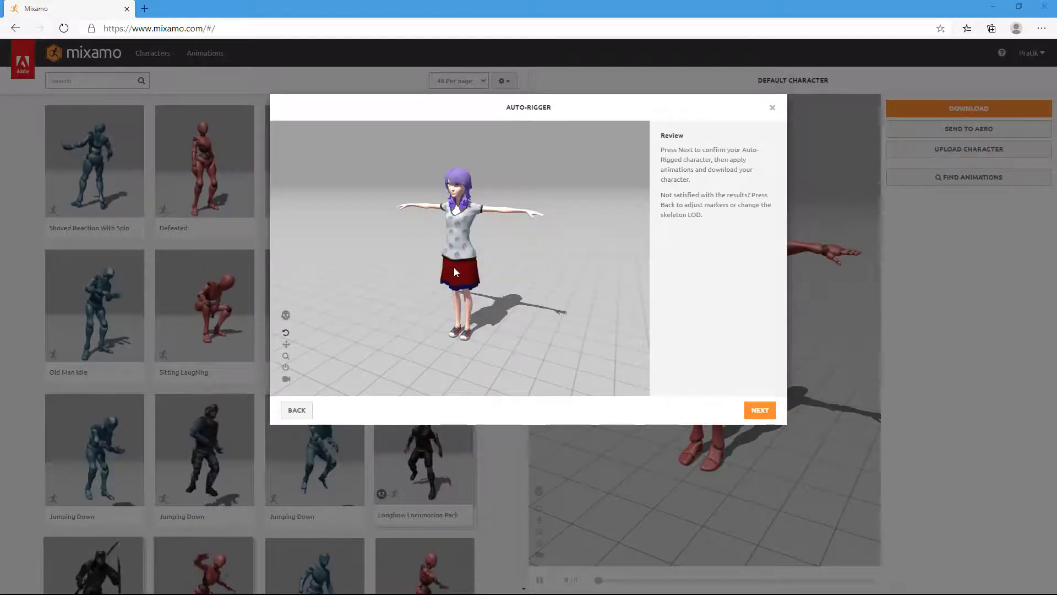
Orbit the review preview to check the rig, then confirm it to load TESTTUTORTUBE
drag(453, 268, 508, 266)
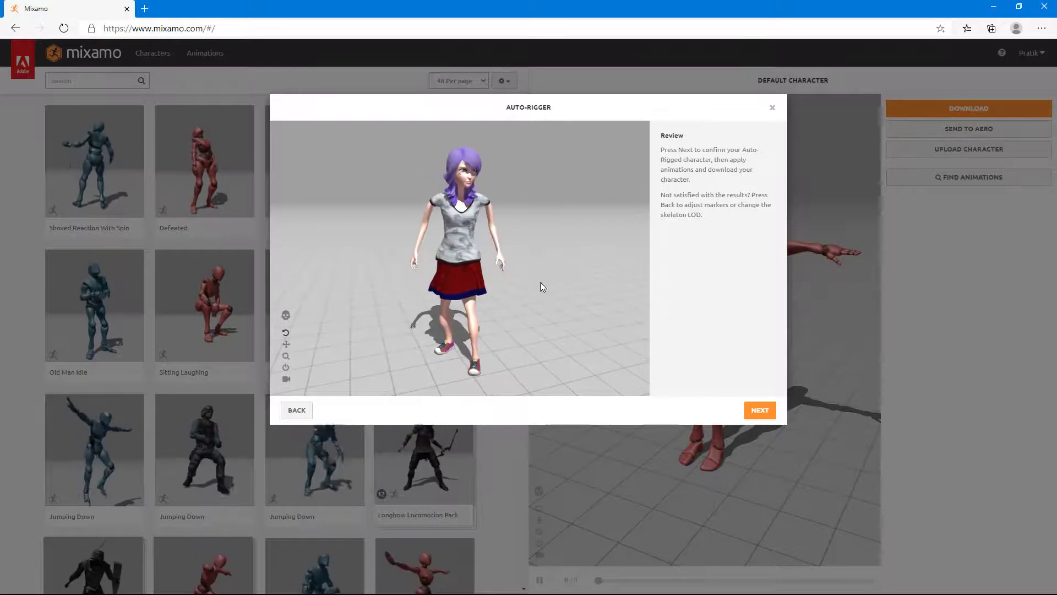
drag(540, 282, 505, 255)
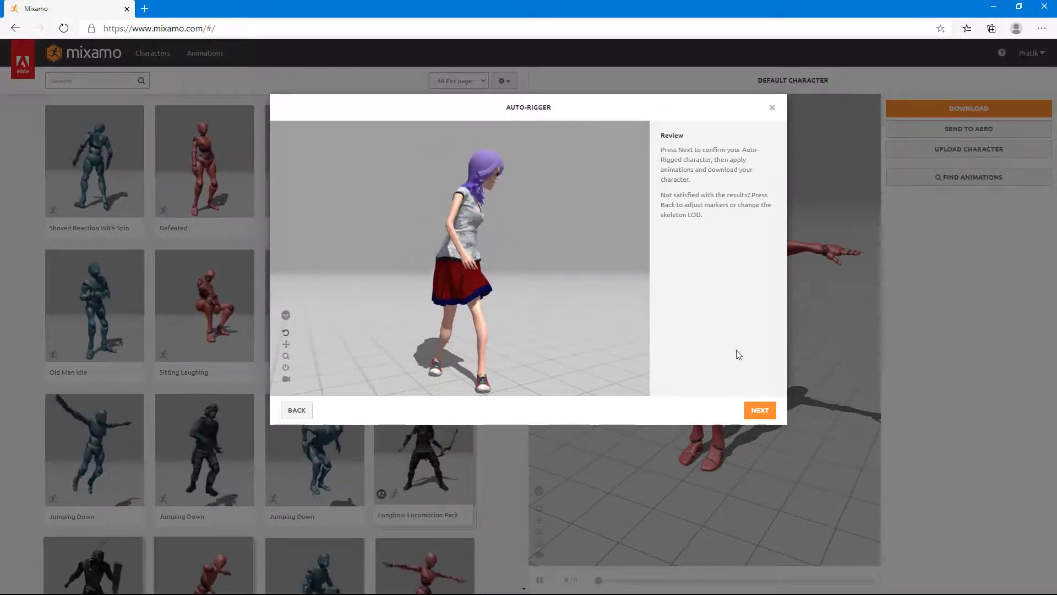
click(771, 410)
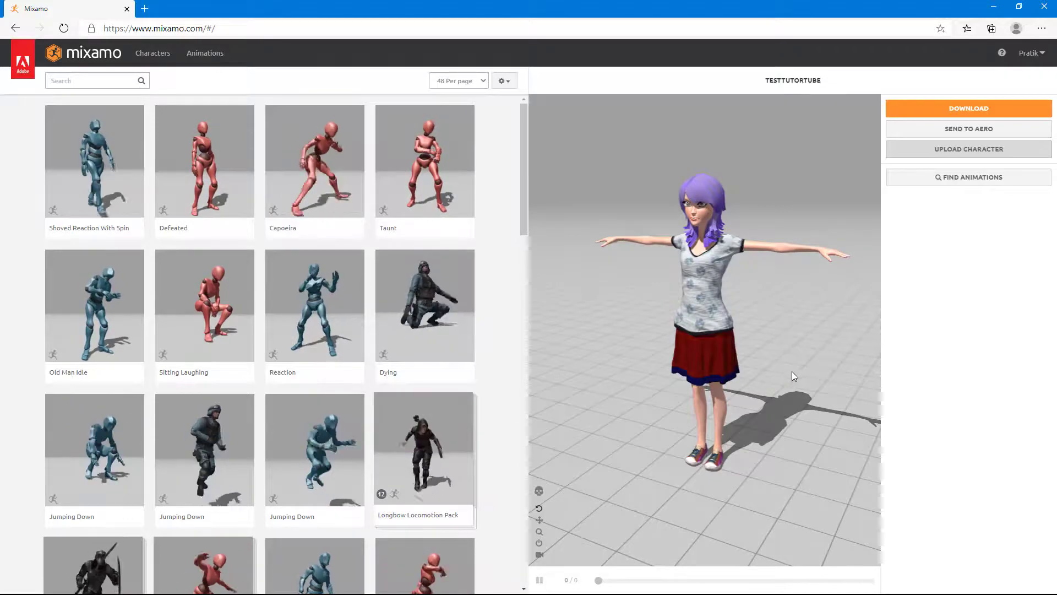
Orbit to the character's back and zoom in on her upper body from several angles
drag(797, 370, 765, 306)
scroll(763, 300, up, 5)
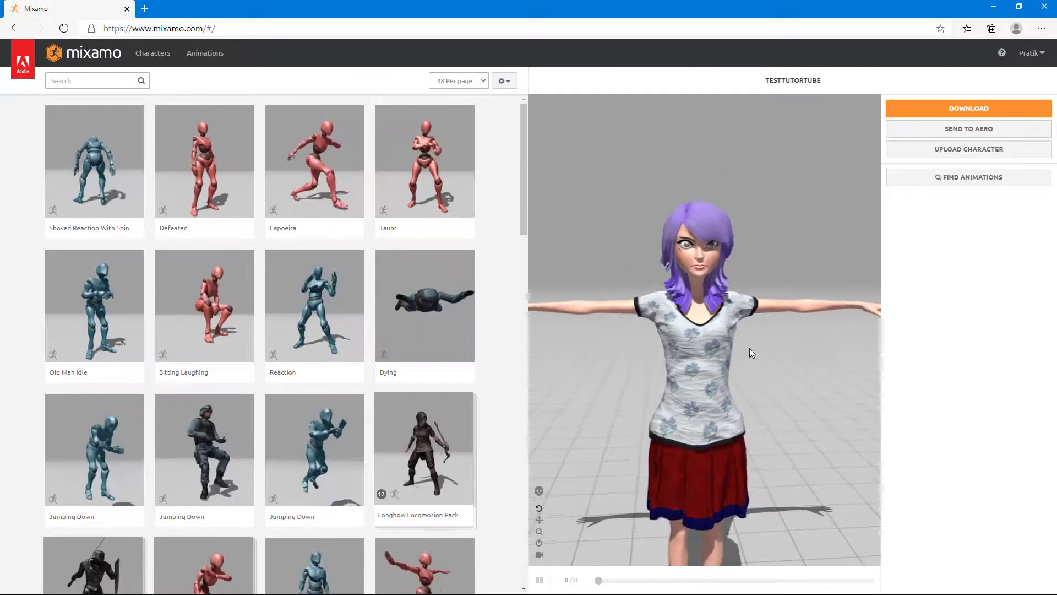
scroll(773, 348, up, 2)
drag(773, 348, 741, 369)
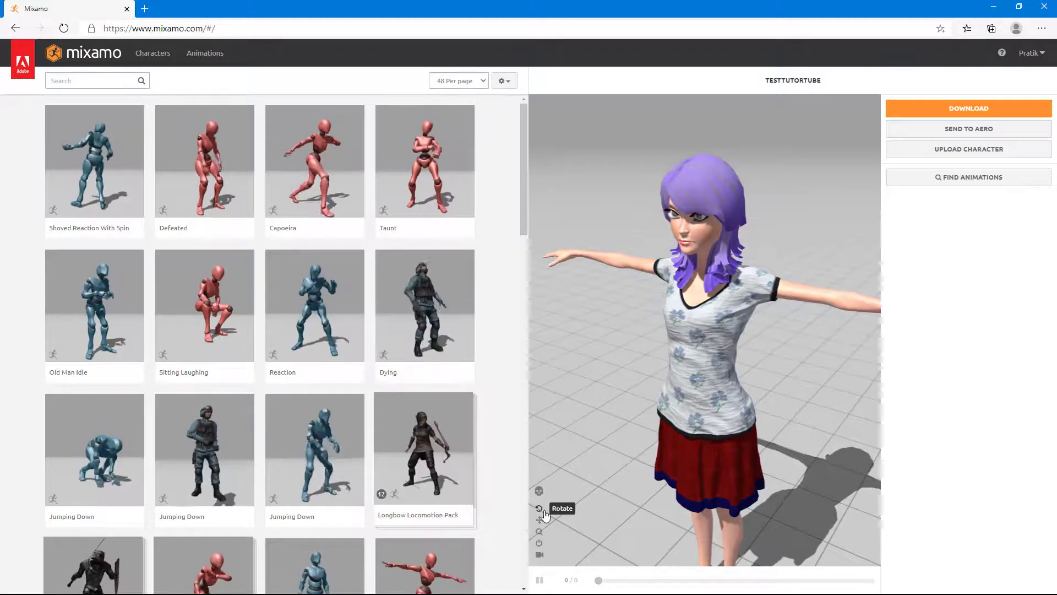
drag(600, 477, 511, 532)
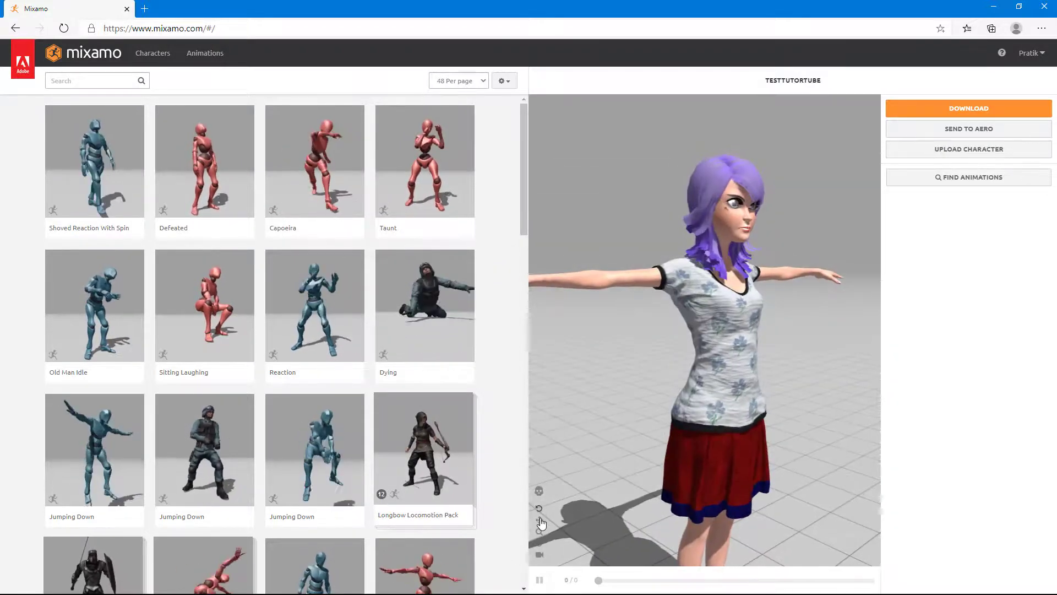
scroll(634, 419, up, 3)
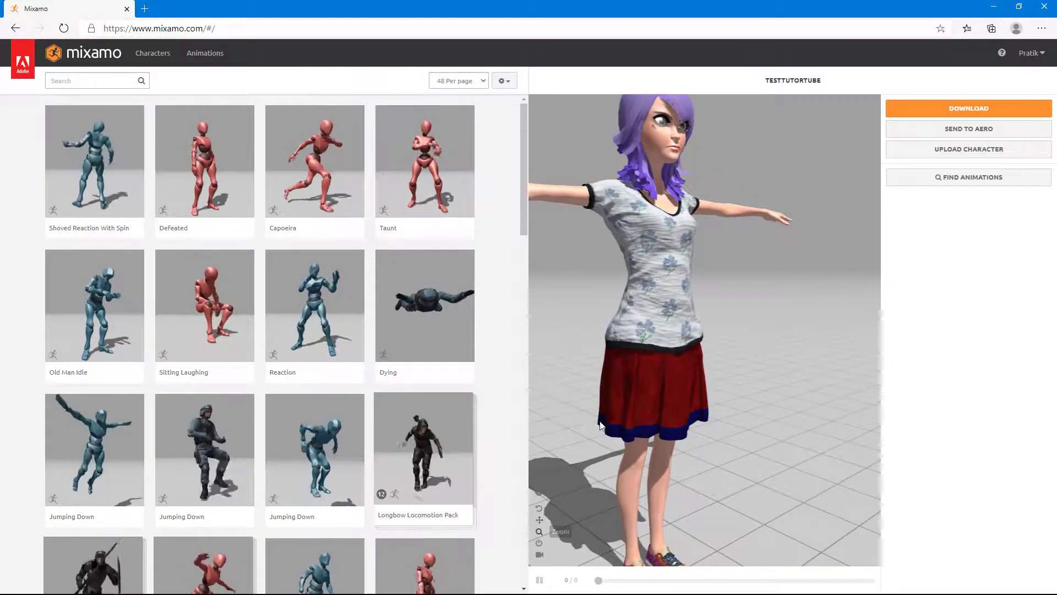
scroll(606, 411, up, 2)
Reset the camera to the full-body view and orbit round to face the character's front
click(540, 544)
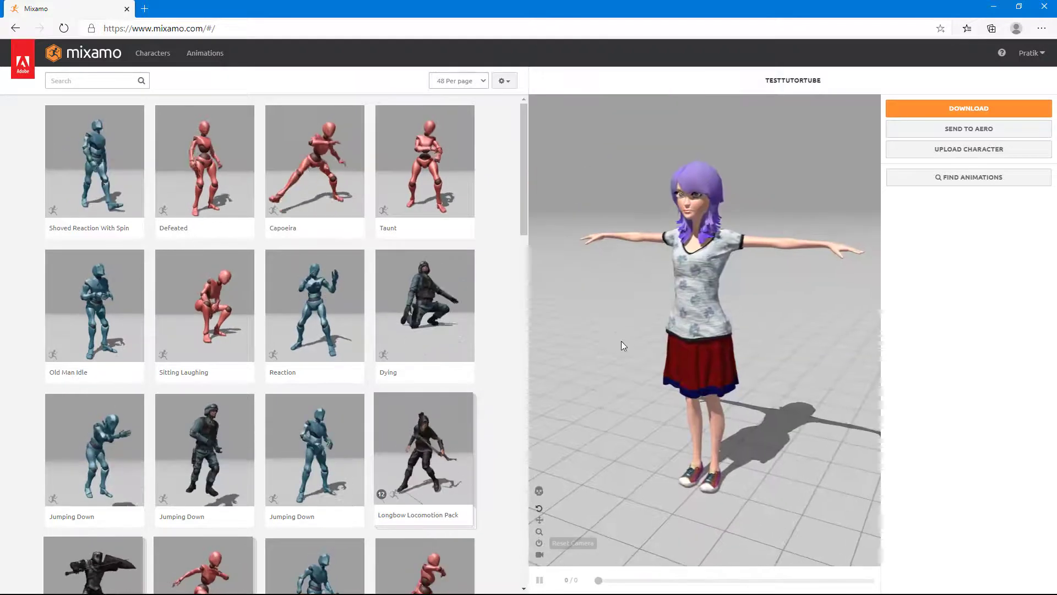
drag(623, 342, 663, 339)
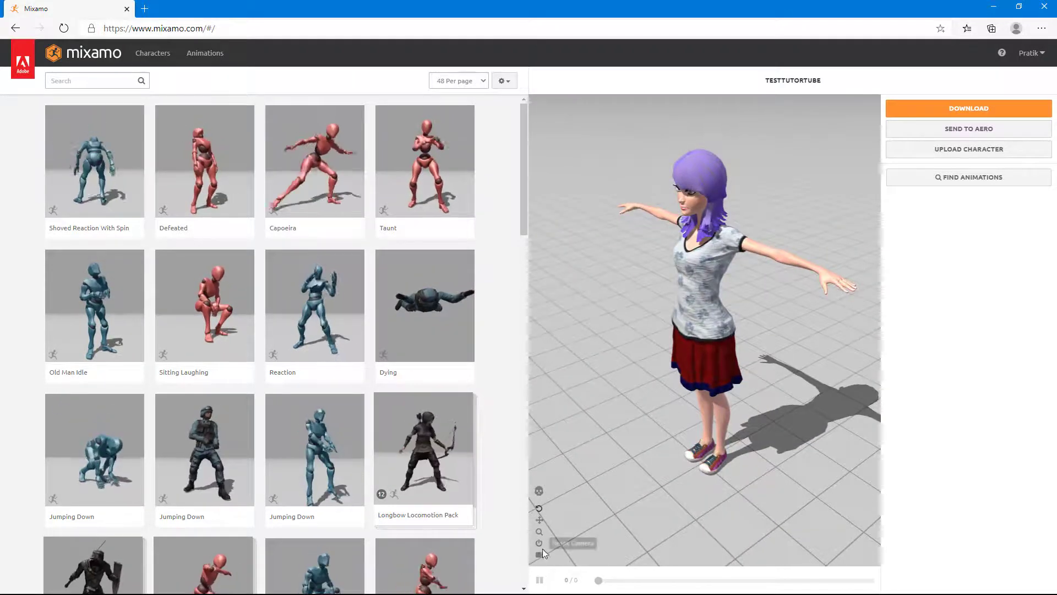
drag(658, 345, 710, 324)
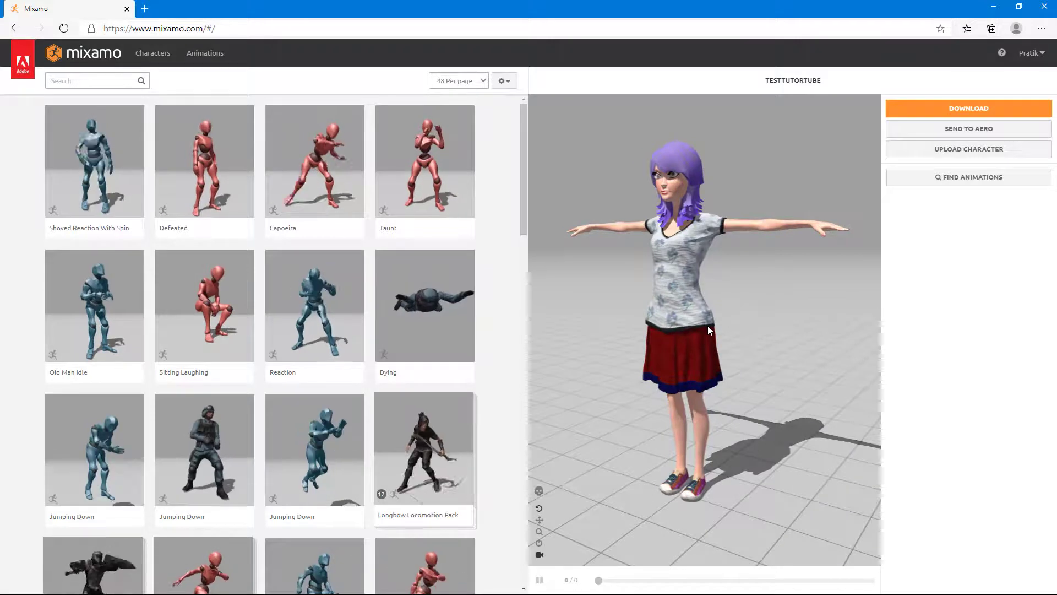